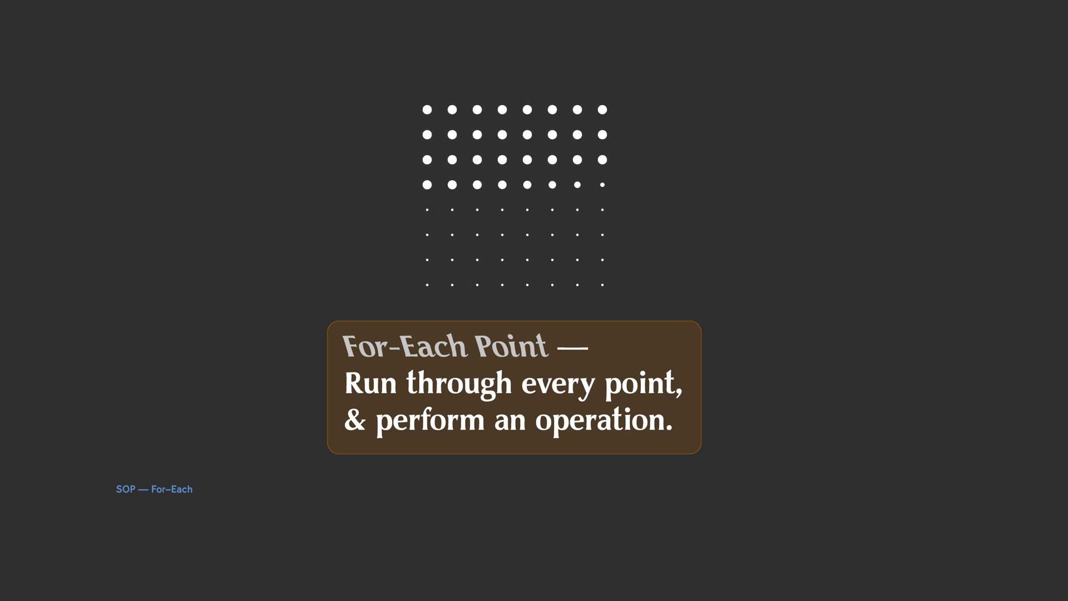
Add a For-Each Point block to the network and place it below the copytopoints1 node
{"action": "type", "text": "poi"}
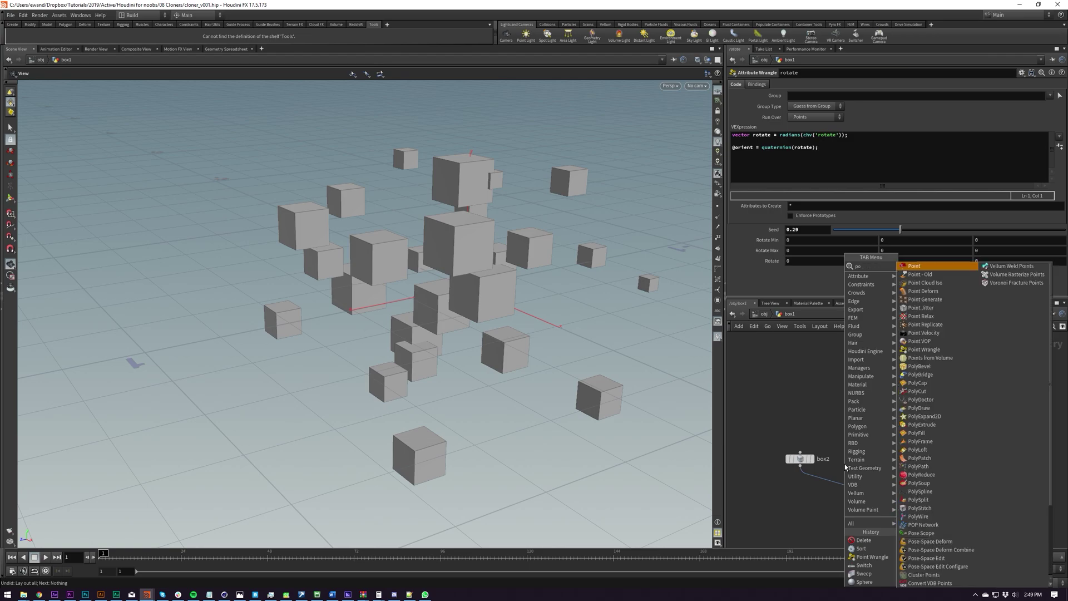
{"action": "key", "text": "BackSpace"}
{"action": "key", "text": "BackSpace"}
{"action": "key", "text": "BackSpace"}
{"action": "type", "text": "for epo"}
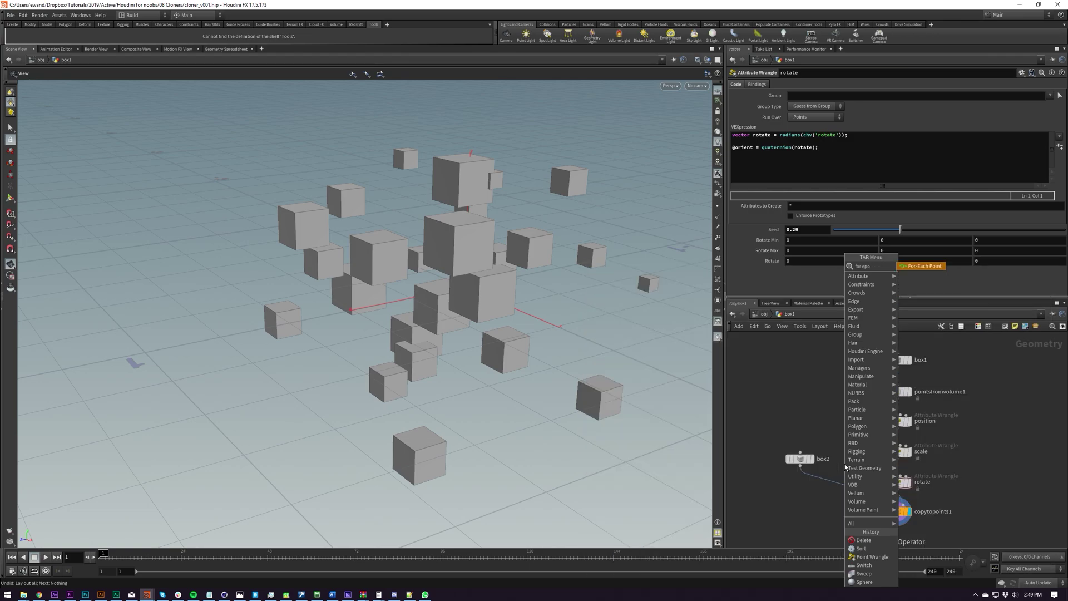
{"action": "key", "text": "Return"}
{"action": "left_click", "coordinate": [844, 463]}
{"action": "left_click_drag", "start_coordinate": [867, 482], "coordinate": [919, 567]}
{"action": "middle_click_drag", "start_coordinate": [938, 505], "coordinate": [936, 467]}
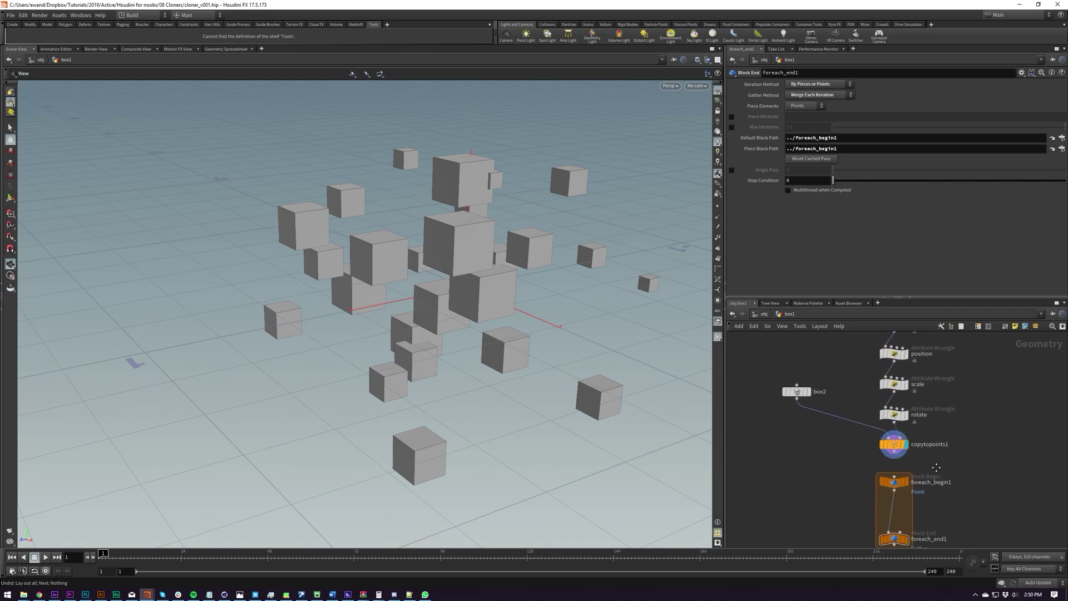
Wire the rotate node into the for-each block with copytopoints1 inside it copying box2, and display foreach_end1
{"action": "left_click", "coordinate": [893, 424]}
{"action": "left_click", "coordinate": [894, 476]}
{"action": "left_click_drag", "start_coordinate": [894, 444], "coordinate": [892, 514]}
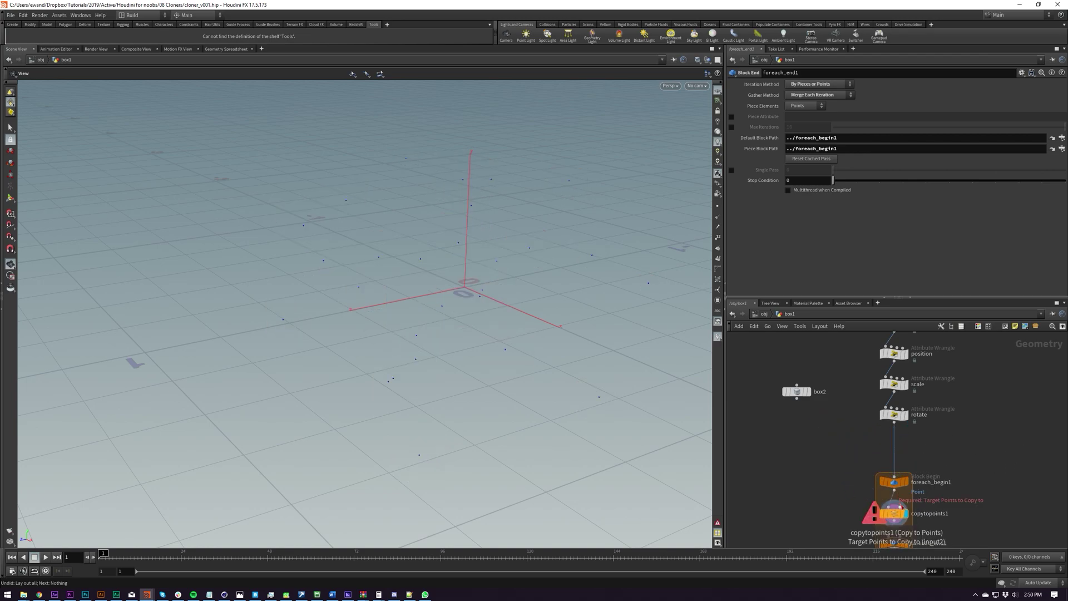
{"action": "left_click_drag", "start_coordinate": [898, 505], "coordinate": [809, 482]}
{"action": "middle_click_drag", "start_coordinate": [847, 437], "coordinate": [842, 404]}
{"action": "left_click_drag", "start_coordinate": [767, 425], "coordinate": [917, 539]}
{"action": "left_click_drag", "start_coordinate": [888, 458], "coordinate": [885, 425]}
{"action": "left_click", "coordinate": [943, 473]}
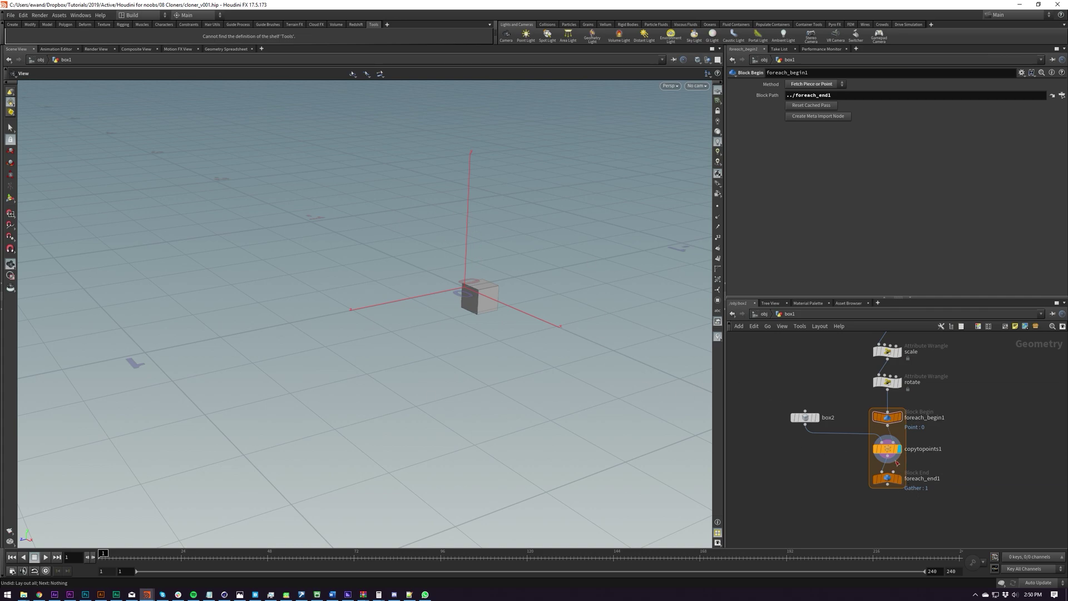
{"action": "left_click", "coordinate": [900, 478]}
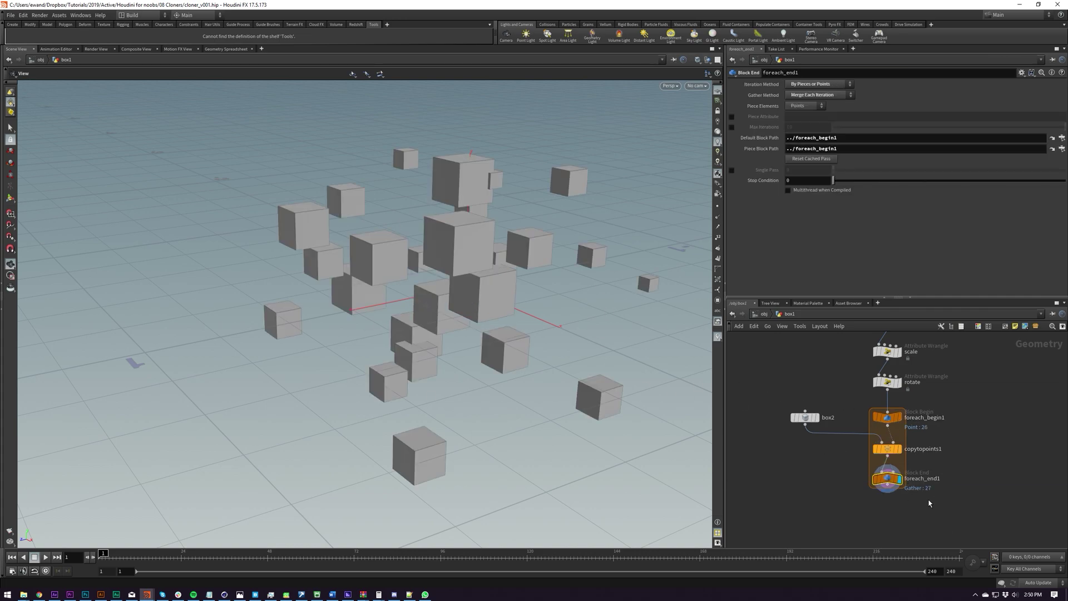
Preview individual loop iterations with foreach_end1's Single Pass option and turn the option off again
{"action": "left_click", "coordinate": [731, 169]}
{"action": "middle_click", "coordinate": [819, 170]}
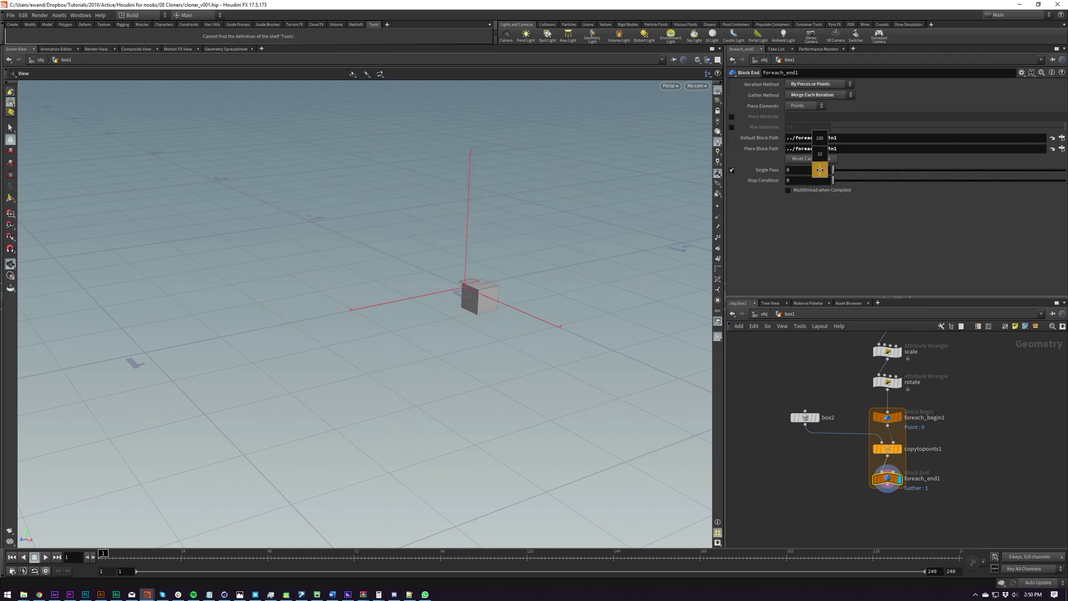
{"action": "middle_click_drag", "start_coordinate": [823, 170], "coordinate": [861, 174]}
{"action": "left_click", "coordinate": [732, 169]}
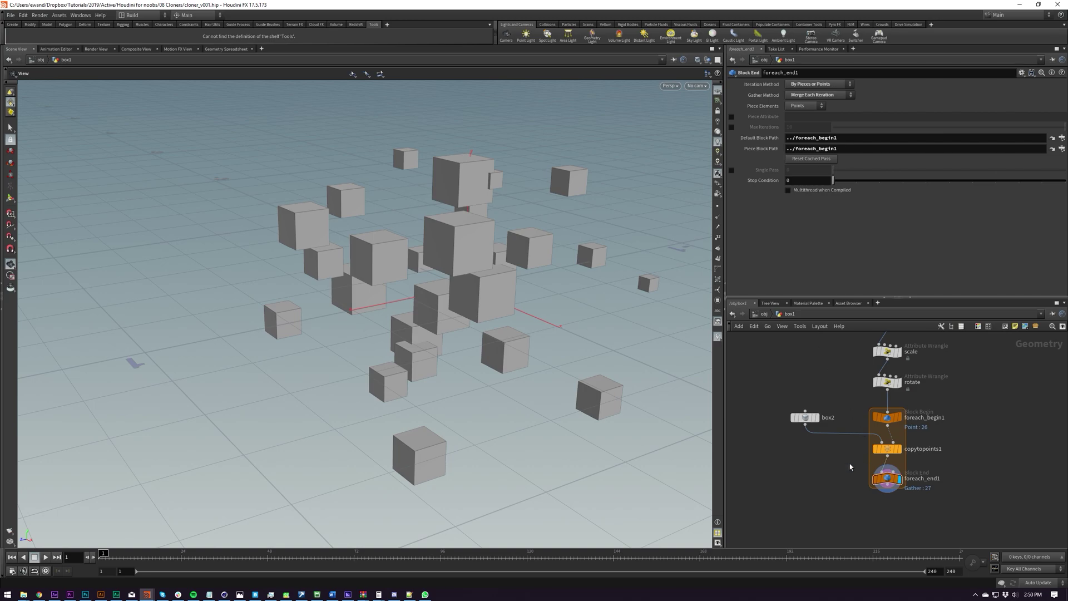
Insert a Switch node between box2 and copytopoints1
{"action": "key", "text": "Tab"}
{"action": "type", "text": "switch"}
{"action": "key", "text": "Return"}
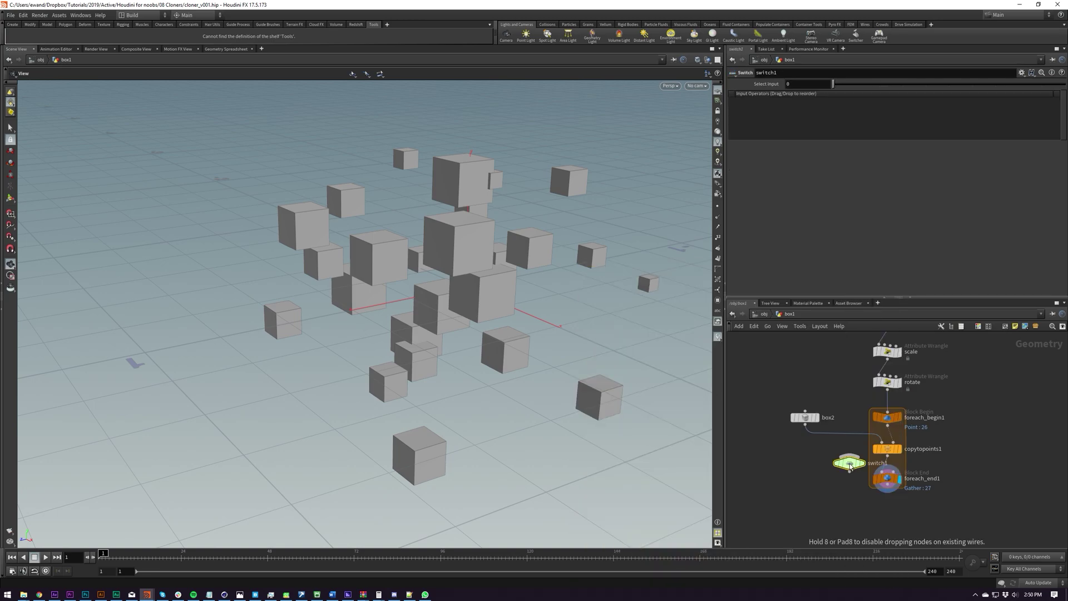
{"action": "left_click", "coordinate": [813, 466]}
{"action": "left_click_drag", "start_coordinate": [807, 420], "coordinate": [773, 392]}
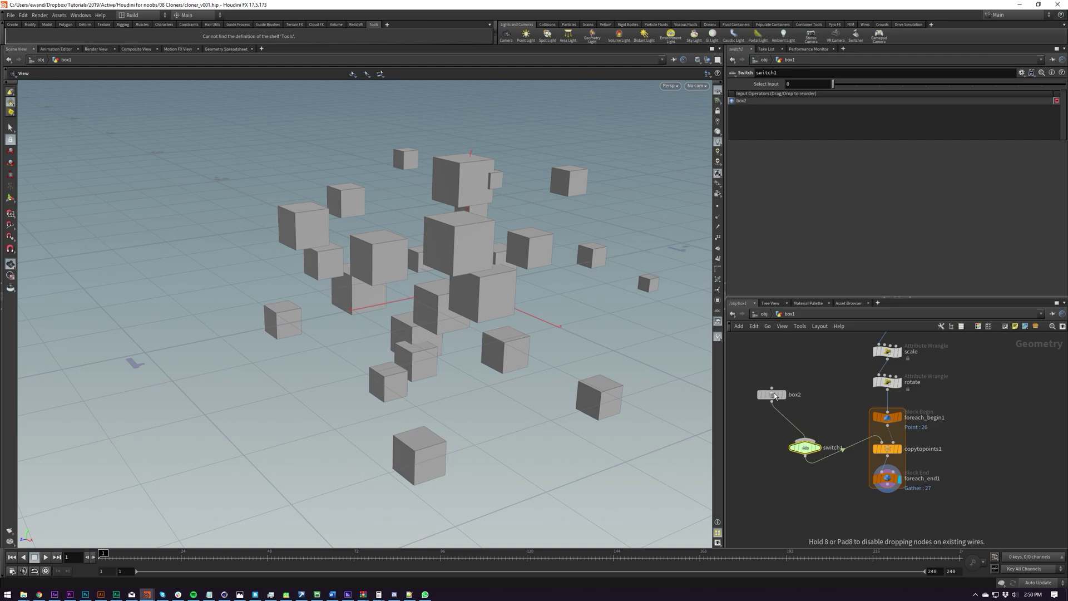
Add a Sphere node as the second input of switch1 and lay out all the nodes
{"action": "key", "text": "Tab"}
{"action": "type", "text": "sp"}
{"action": "key", "text": "Return"}
{"action": "left_click", "coordinate": [813, 435]}
{"action": "left_click_drag", "start_coordinate": [771, 394], "coordinate": [754, 433]}
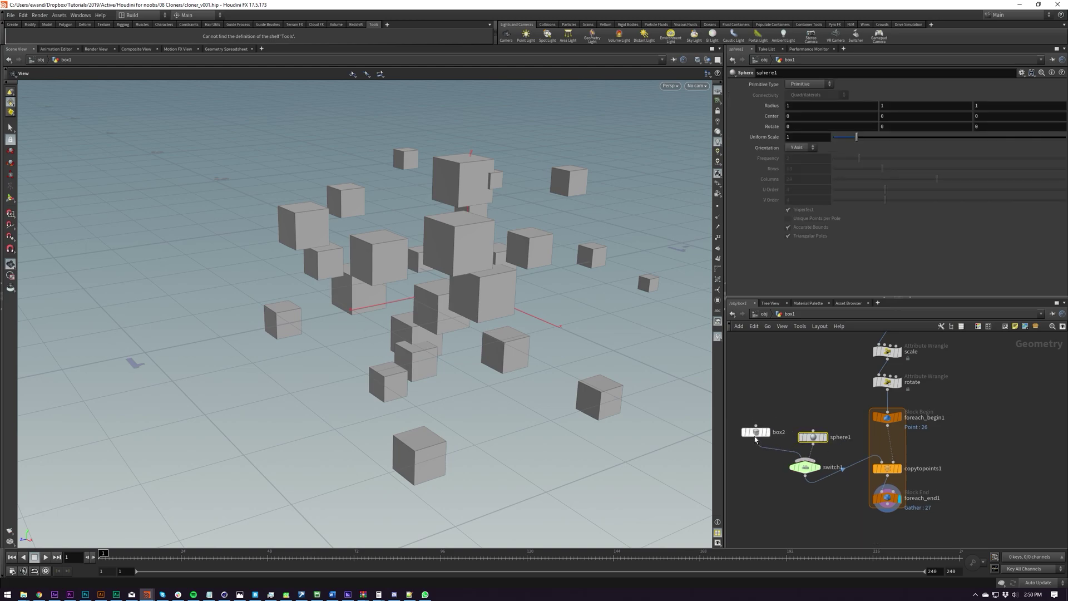
{"action": "left_click_drag", "start_coordinate": [799, 465], "coordinate": [791, 417]}
{"action": "key", "text": "l"}
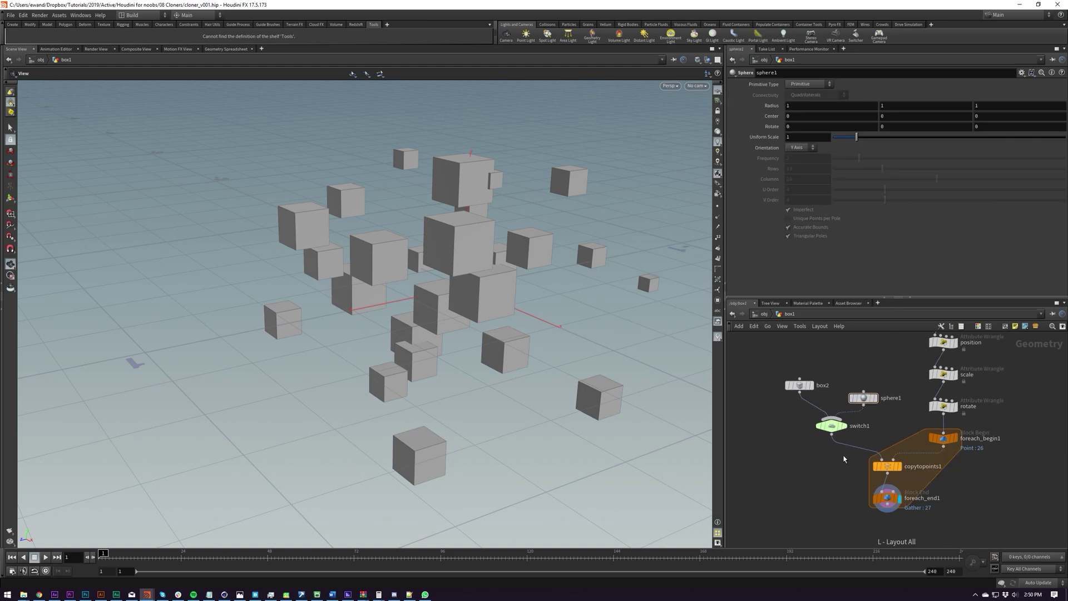
{"action": "scroll", "coordinate": [778, 496], "scroll_direction": "up", "scroll_amount": 2}
Set switch1's Select Input to 1 and reduce sphere1's Uniform Scale to 0.14
{"action": "left_click", "coordinate": [806, 451]}
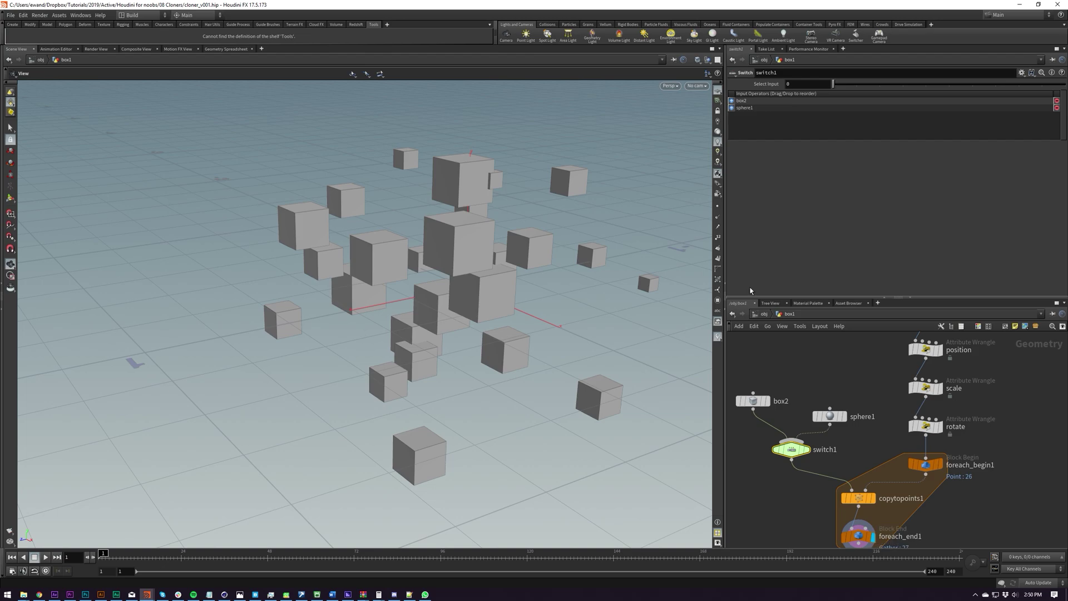
{"action": "left_click_drag", "start_coordinate": [841, 85], "coordinate": [843, 89]}
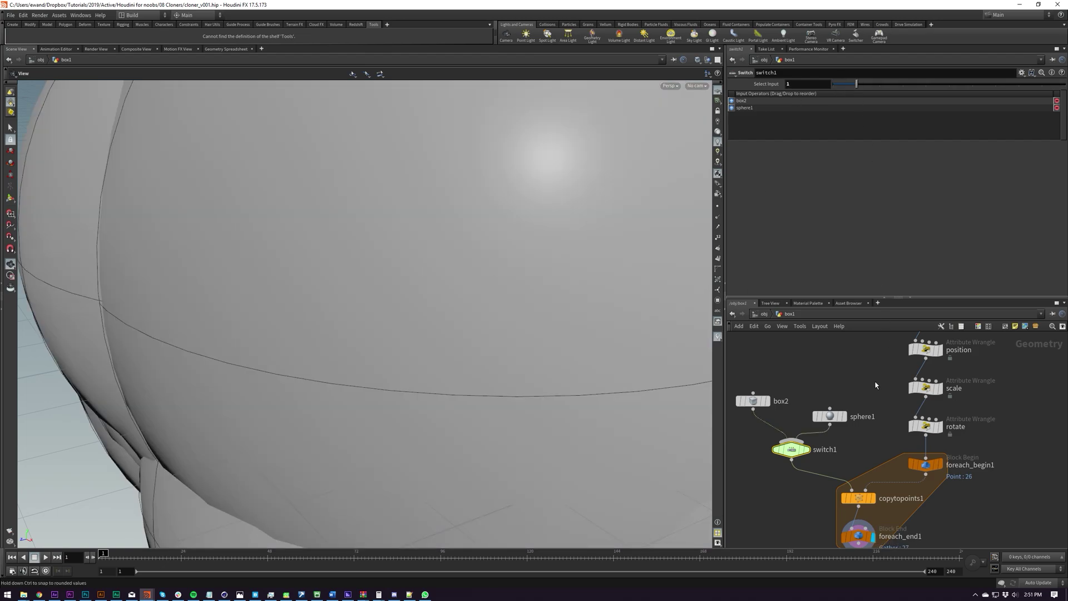
{"action": "left_click", "coordinate": [828, 416]}
{"action": "mouse_move", "coordinate": [851, 144]}
{"action": "left_mouse_down"}
{"action": "mouse_move", "coordinate": [834, 147]}
{"action": "mouse_move", "coordinate": [857, 143]}
{"action": "left_mouse_up"}
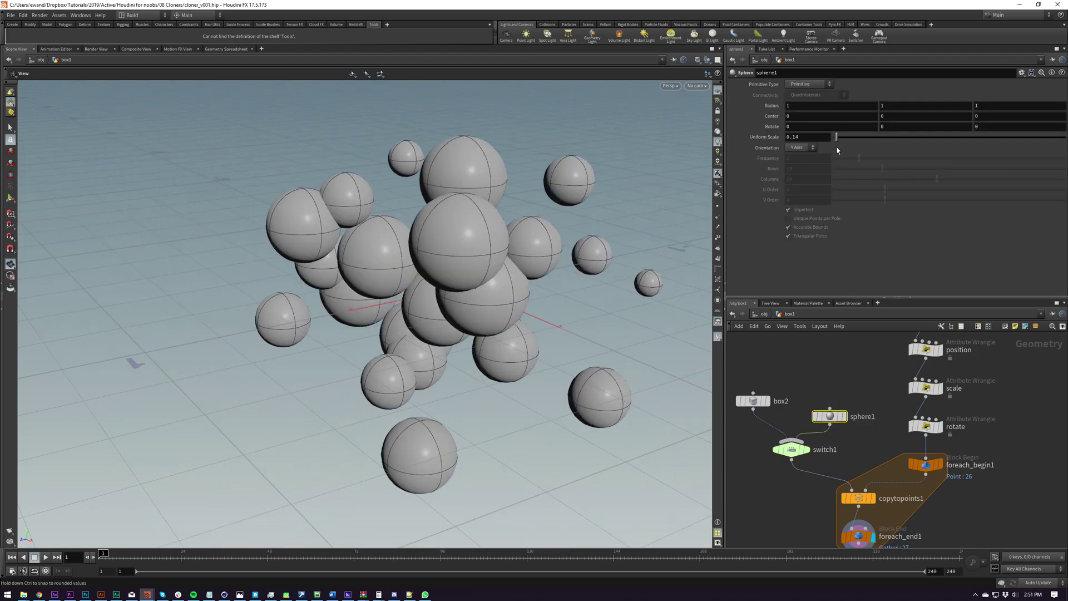
Set switch1's Select Input to 0 so that box2 is copied
{"action": "left_click", "coordinate": [790, 449]}
{"action": "left_click_drag", "start_coordinate": [851, 85], "coordinate": [807, 132]}
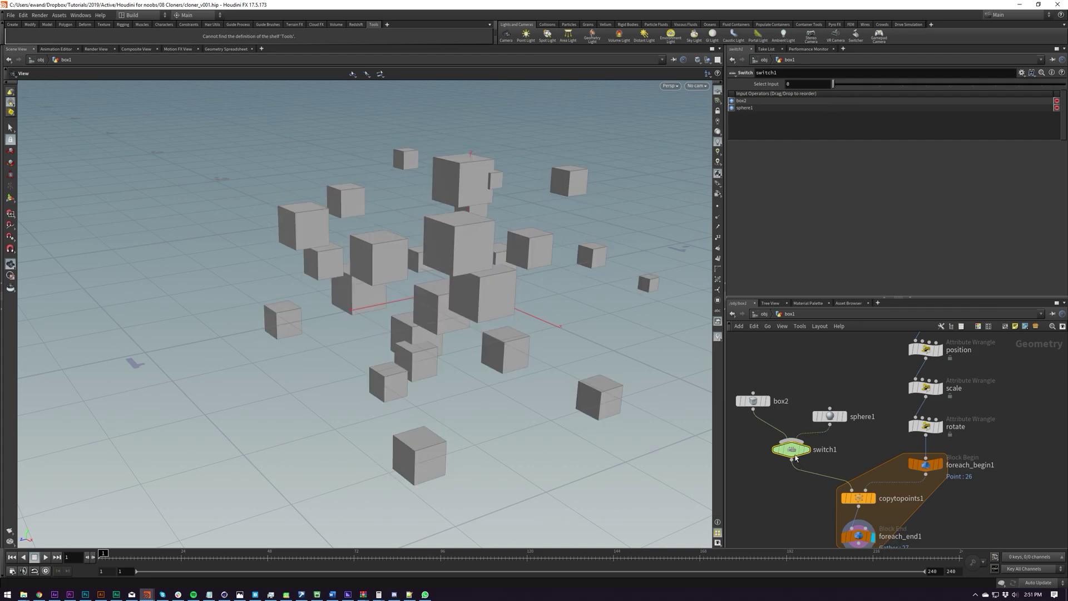
{"action": "middle_click_drag", "start_coordinate": [854, 454], "coordinate": [868, 442]}
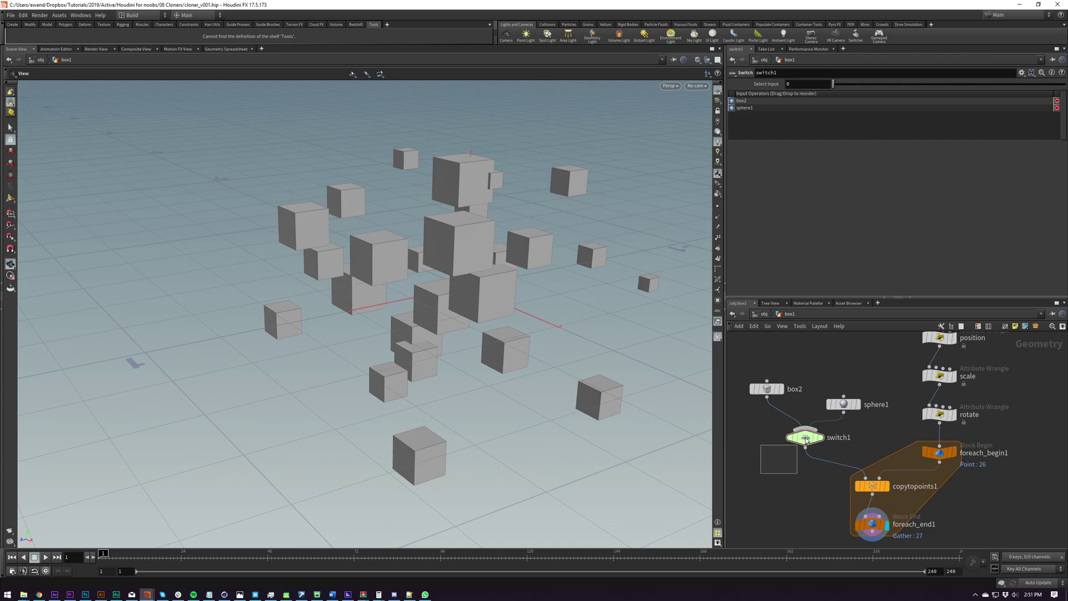
Add a spare input to switch1 and point it to ../foreach_begin1
{"action": "mouse_move", "coordinate": [852, 413]}
{"action": "left_click", "coordinate": [1021, 74]}
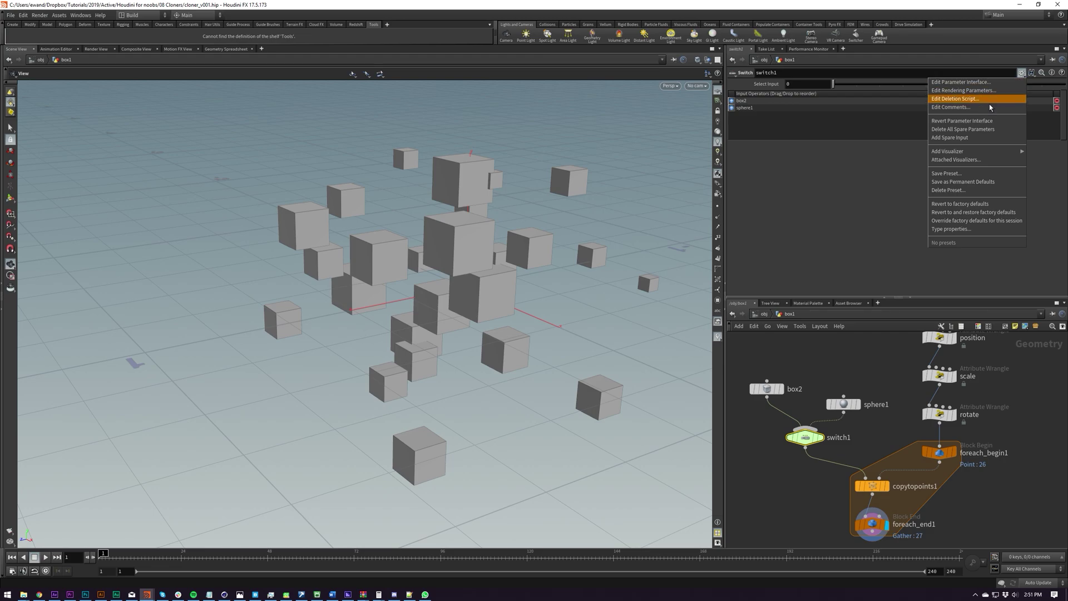
{"action": "left_click", "coordinate": [955, 138]}
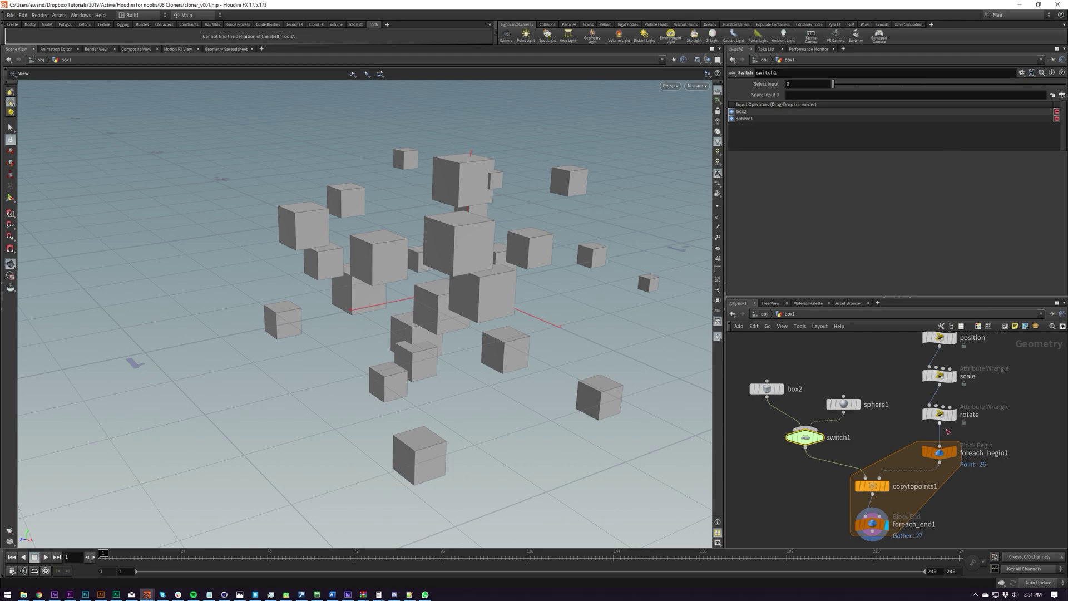
{"action": "left_click_drag", "start_coordinate": [939, 451], "coordinate": [801, 97]}
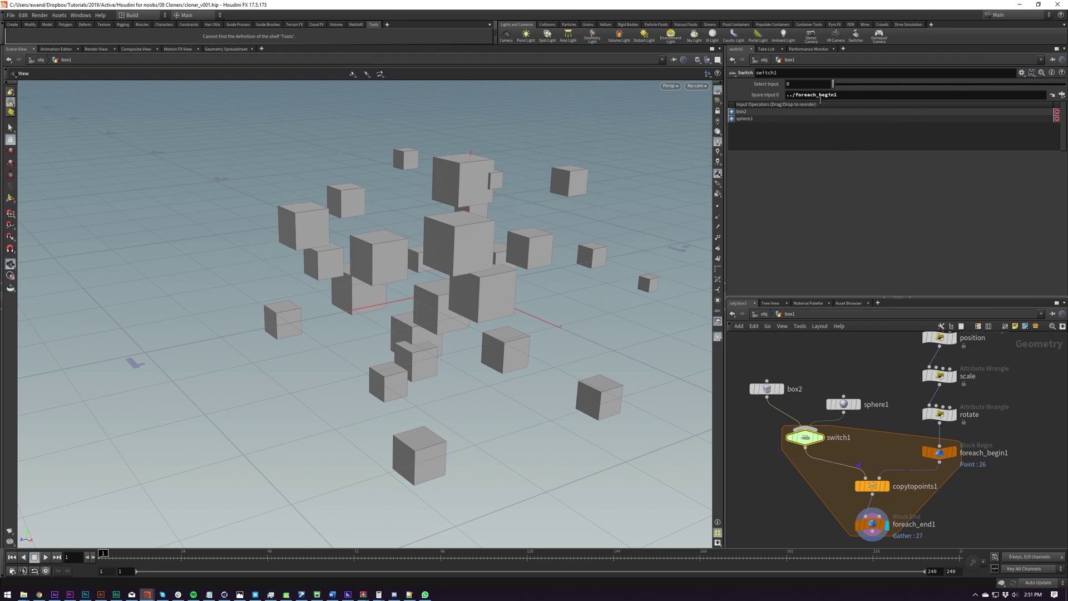
{"action": "key", "text": "Up"}
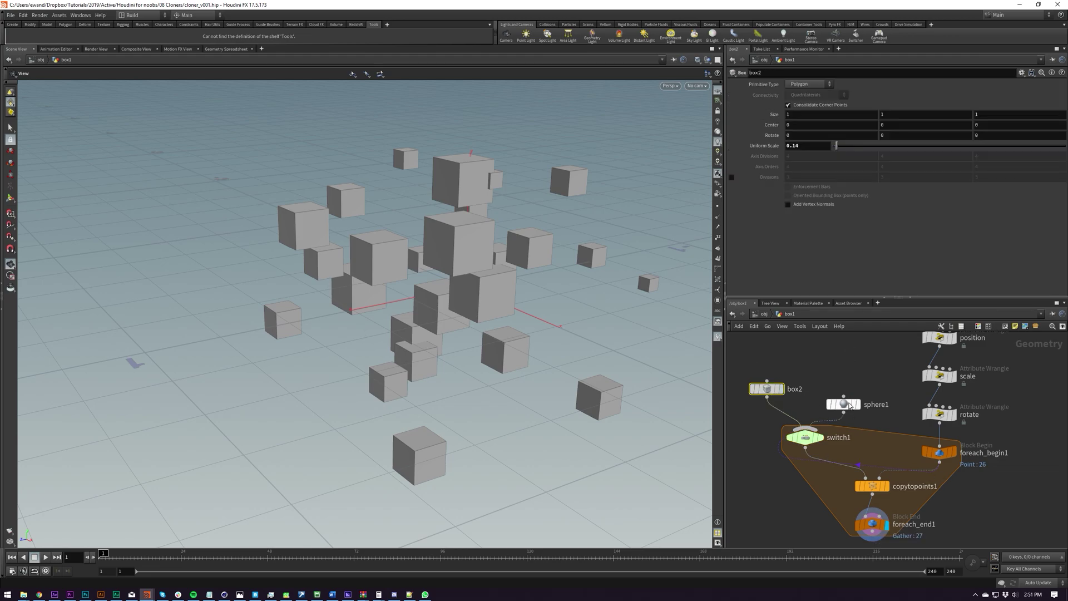
{"action": "left_click", "coordinate": [843, 403]}
{"action": "left_click", "coordinate": [804, 438]}
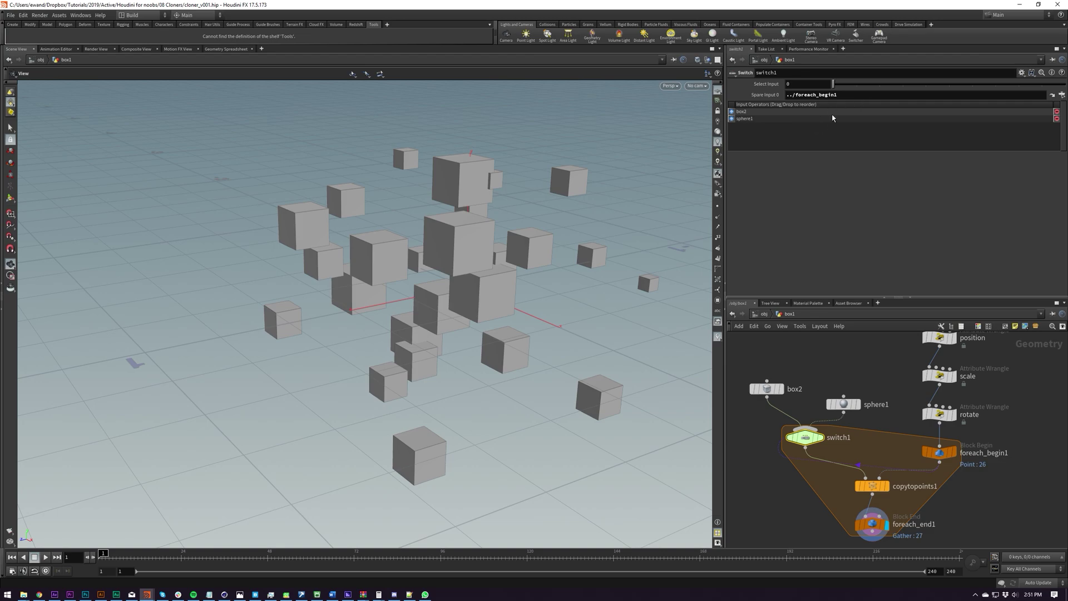
Add a second spare input to switch1 and remove it again by editing the node's parameter interface
{"action": "left_click", "coordinate": [1021, 72]}
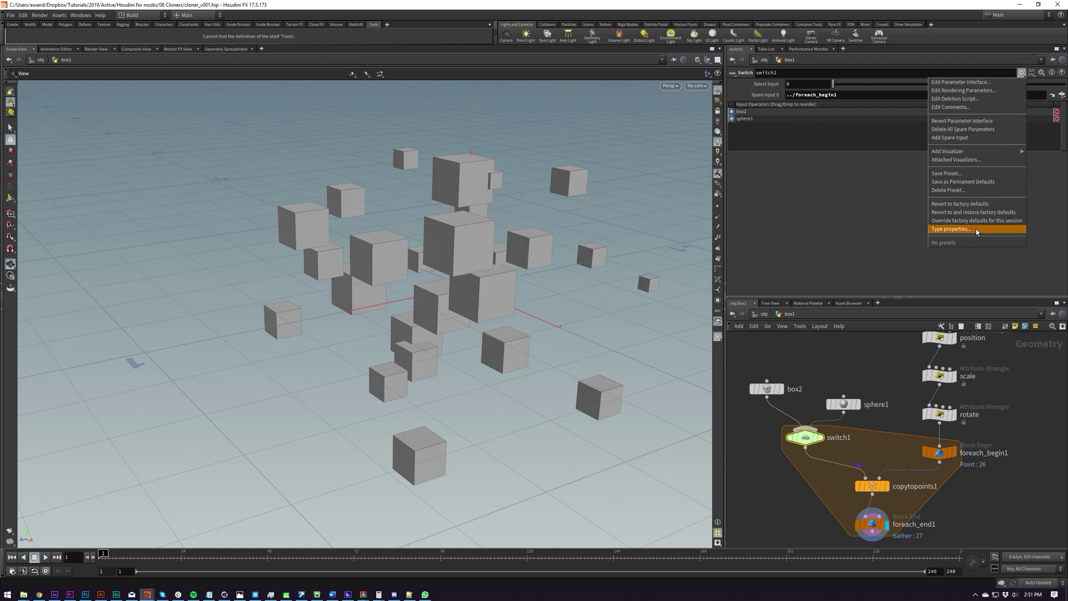
{"action": "left_click", "coordinate": [973, 138]}
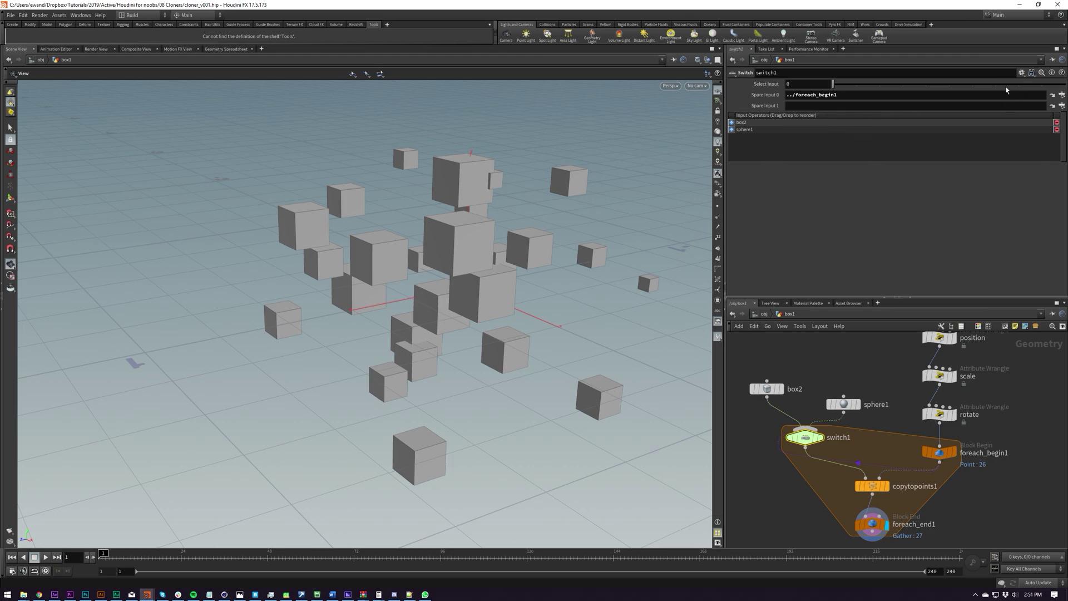
{"action": "left_click", "coordinate": [1021, 73]}
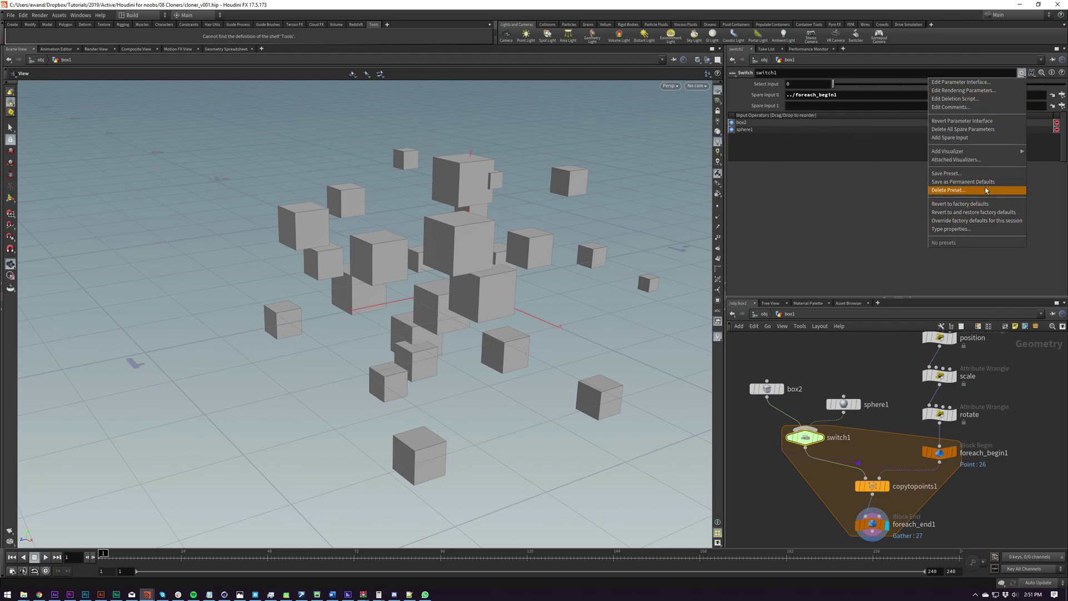
{"action": "left_click", "coordinate": [1021, 72]}
{"action": "left_click", "coordinate": [1021, 72]}
{"action": "left_click", "coordinate": [982, 212]}
{"action": "left_click", "coordinate": [668, 98]}
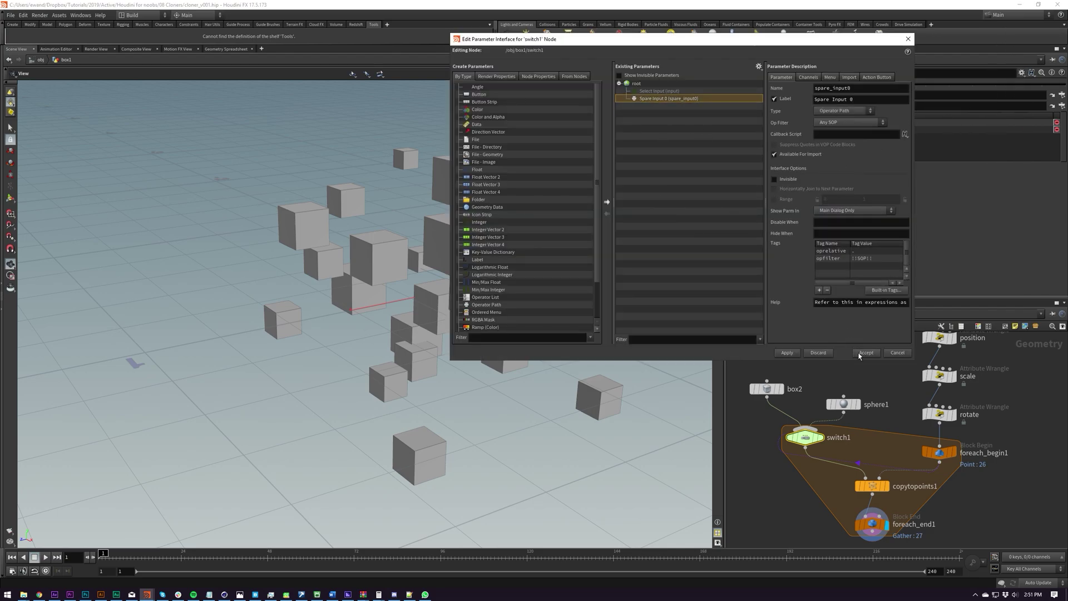
{"action": "left_click", "coordinate": [865, 353]}
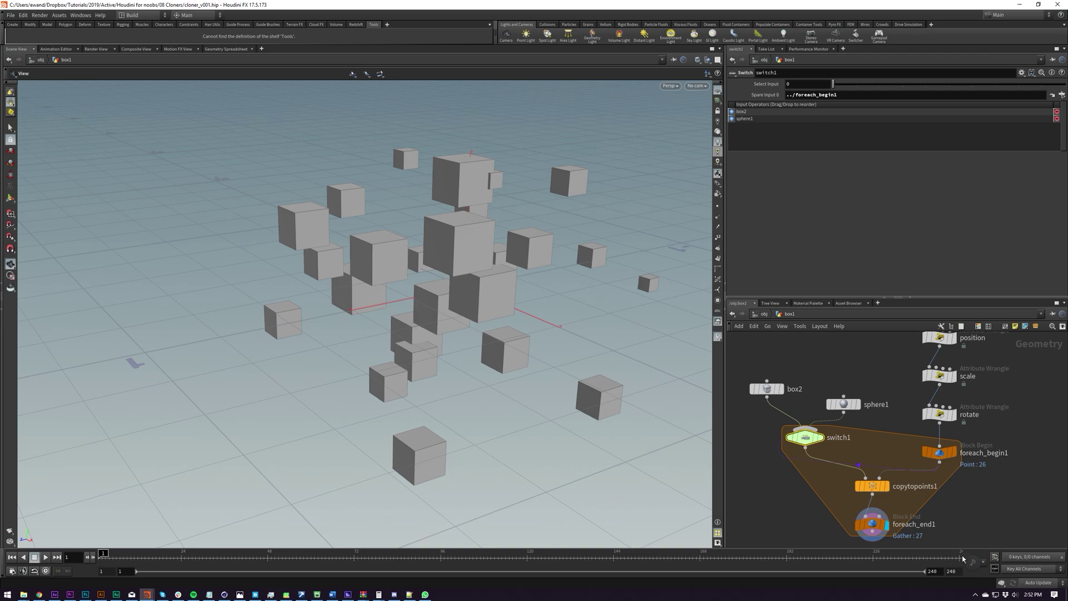
Insert a Point Wrangle between the rotate wrangle and foreach_begin1
{"action": "left_click", "coordinate": [939, 414]}
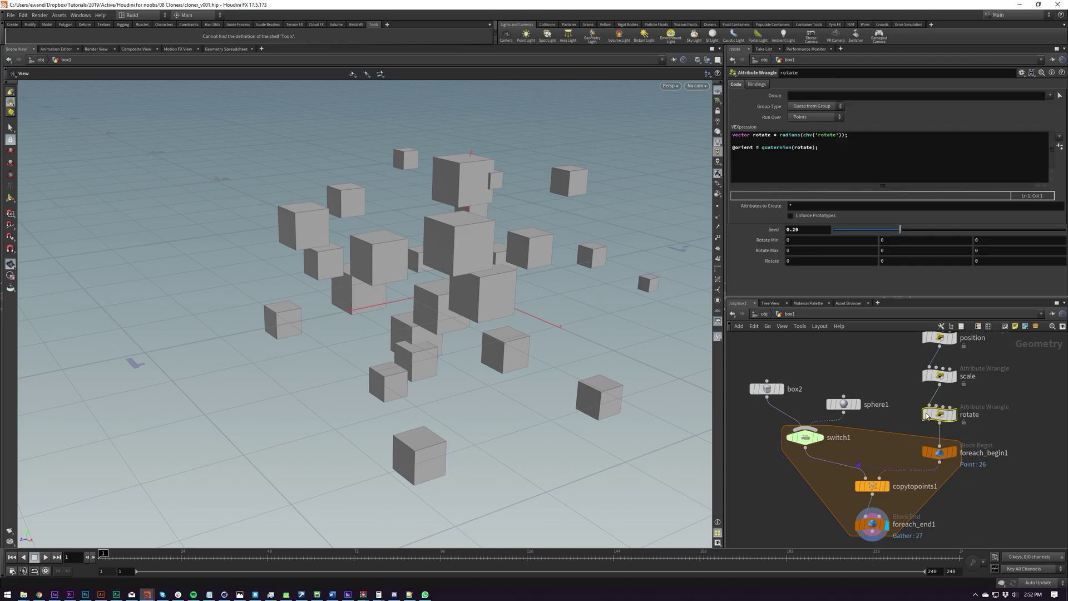
{"action": "key", "text": "Tab"}
{"action": "type", "text": "point wrangle"}
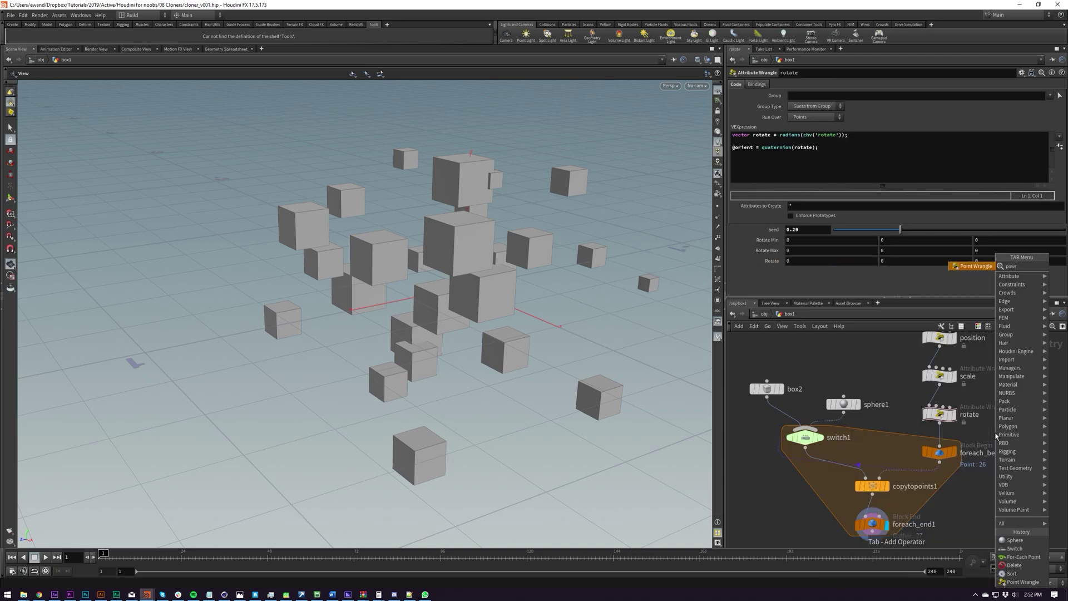
{"action": "key", "text": "Return"}
{"action": "left_click", "coordinate": [936, 443]}
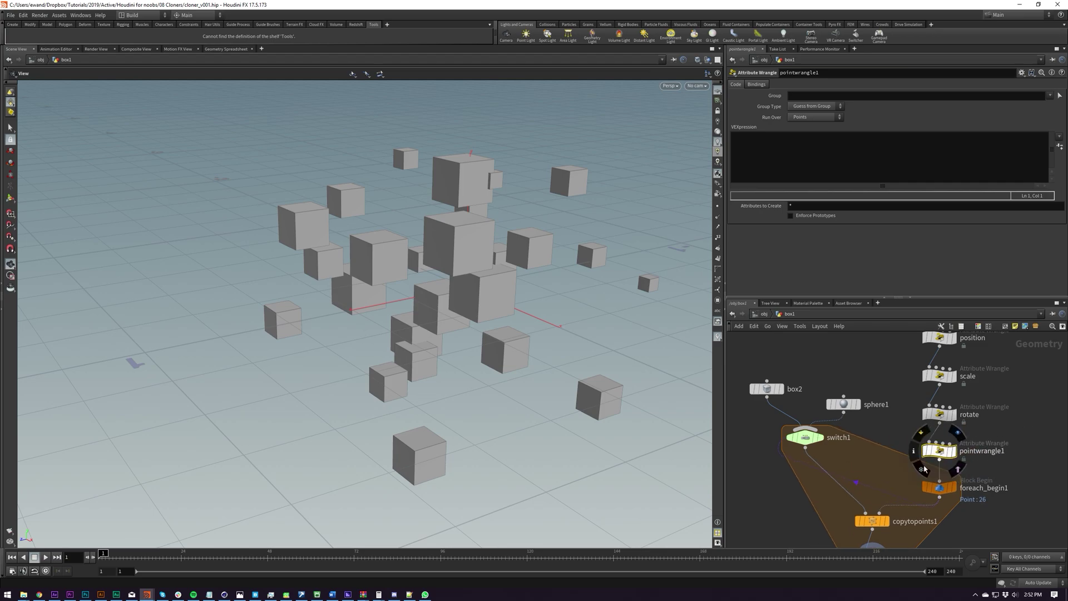
{"action": "middle_click_drag", "start_coordinate": [862, 465], "coordinate": [851, 434]}
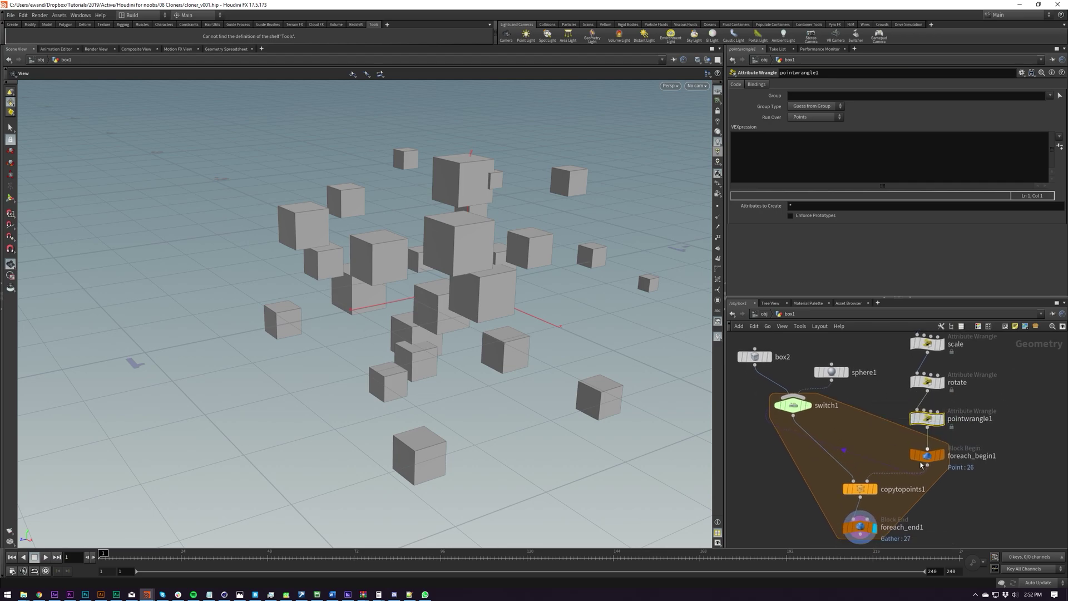
{"action": "left_click", "coordinate": [822, 181]}
{"action": "type", "text": "rand"}
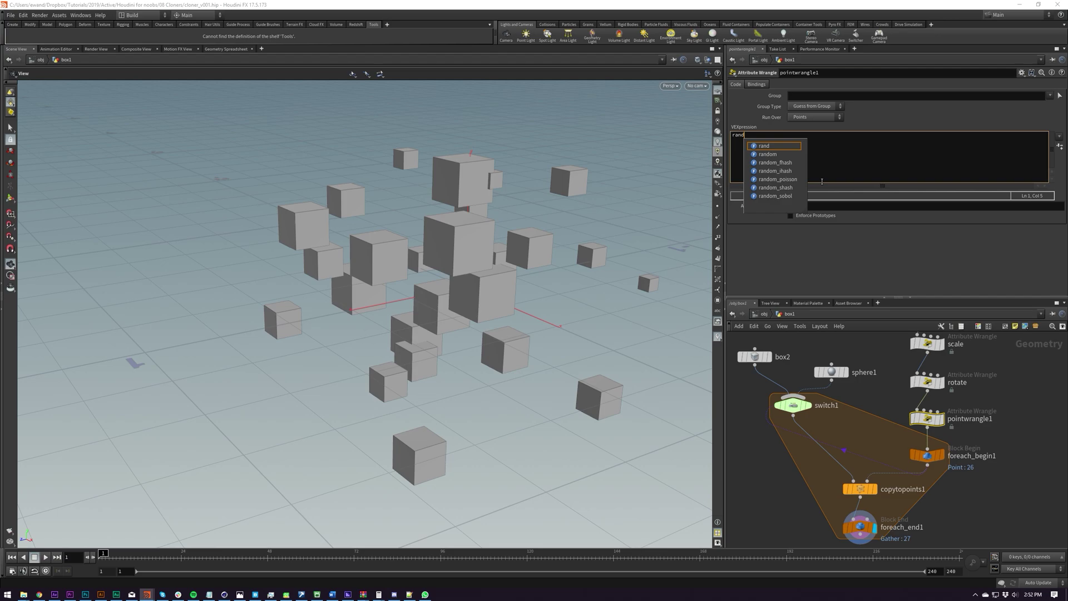
{"action": "key", "text": "BackSpace"}
{"action": "key", "text": "BackSpace"}
{"action": "key", "text": "BackSpace"}
{"action": "key", "text": "BackSpace"}
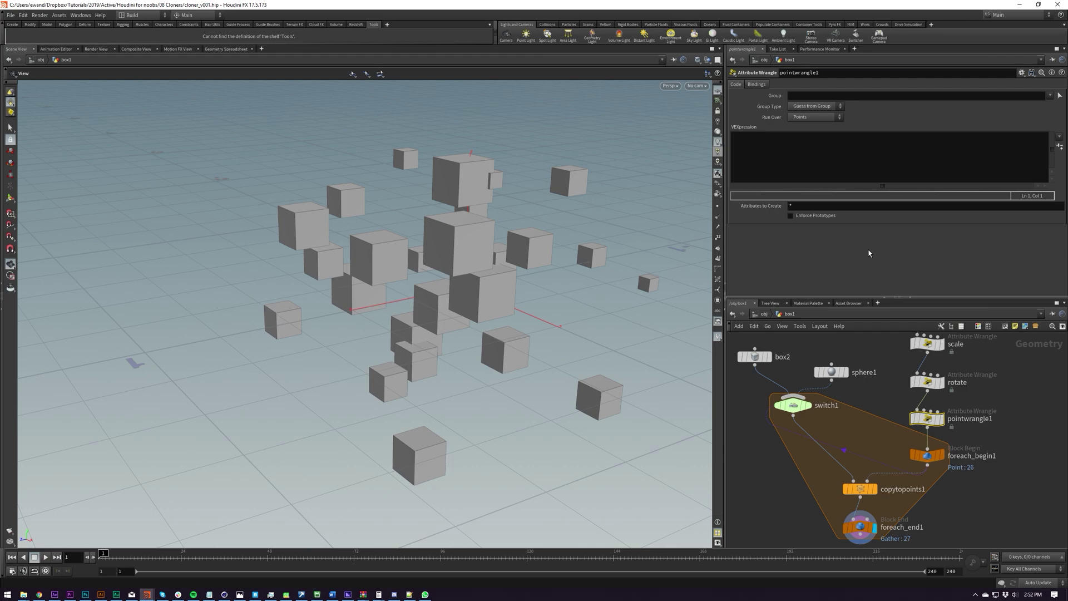
Insert a Sort node between the rotate wrangle and pointwrangle1
{"action": "key", "text": "Tab"}
{"action": "type", "text": "sort"}
{"action": "key", "text": "Return"}
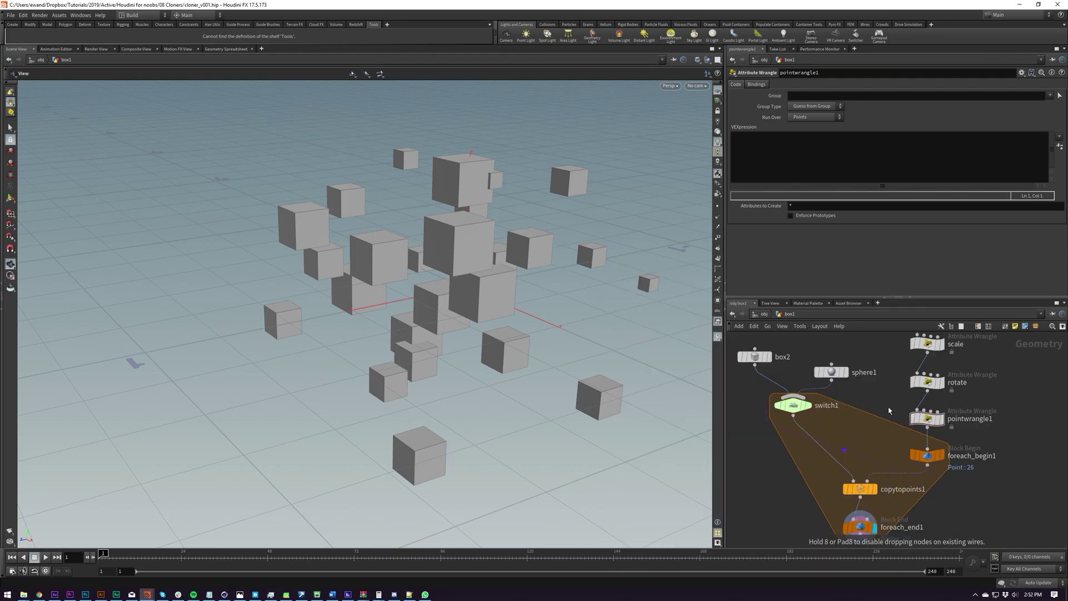
{"action": "left_click", "coordinate": [889, 410]}
{"action": "left_click_drag", "start_coordinate": [888, 410], "coordinate": [925, 403]}
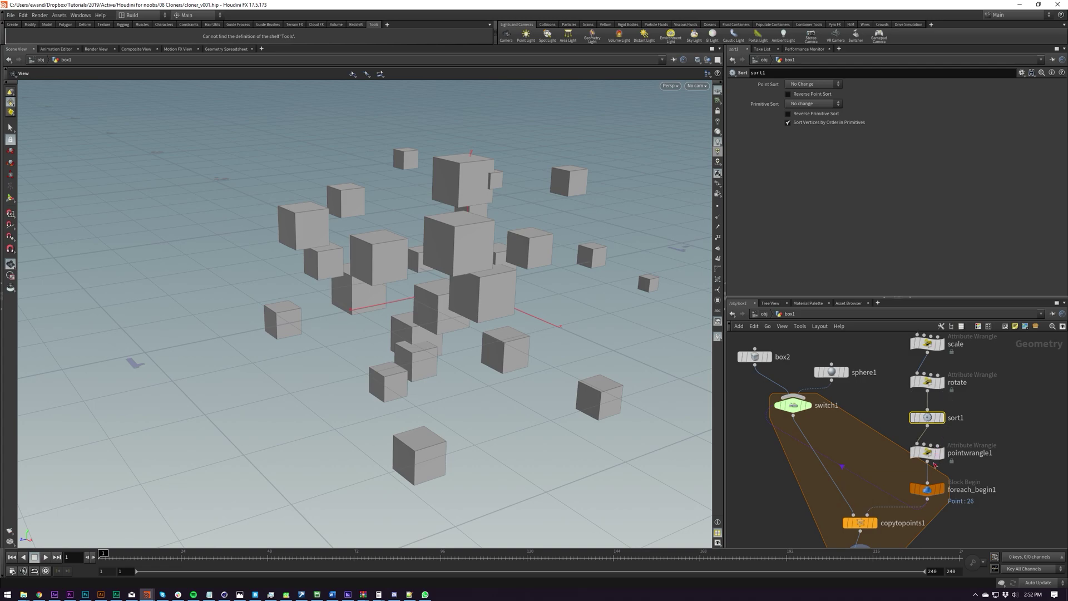
Move switch1 with its box2 and sphere1 inputs down near copytopoints1, and set sort1's Point Sort to Random
{"action": "left_click_drag", "start_coordinate": [773, 403], "coordinate": [778, 487], "text": "shift"}
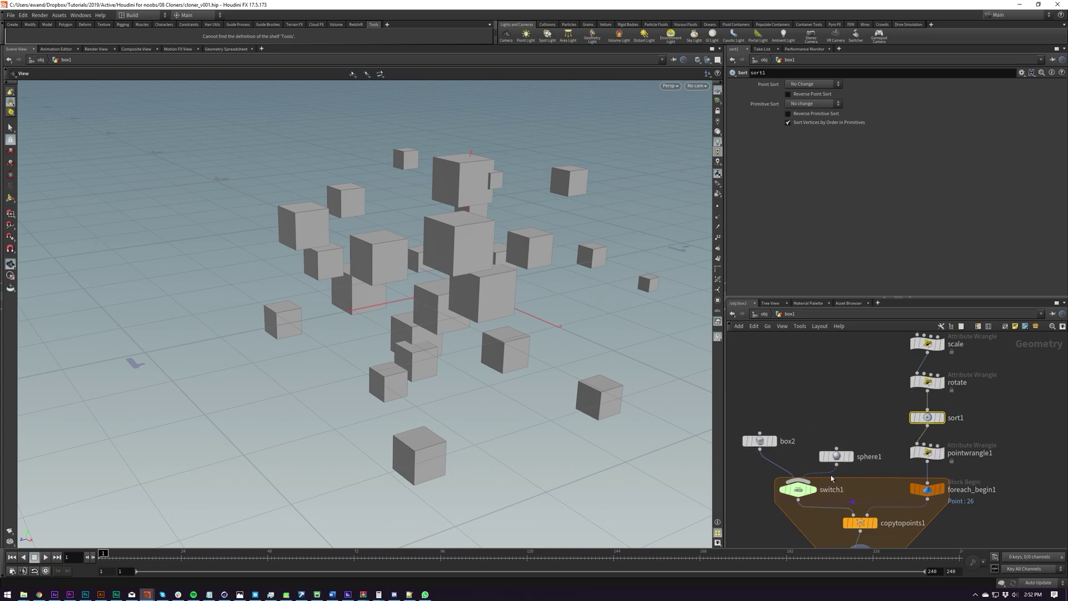
{"action": "left_click", "coordinate": [803, 84]}
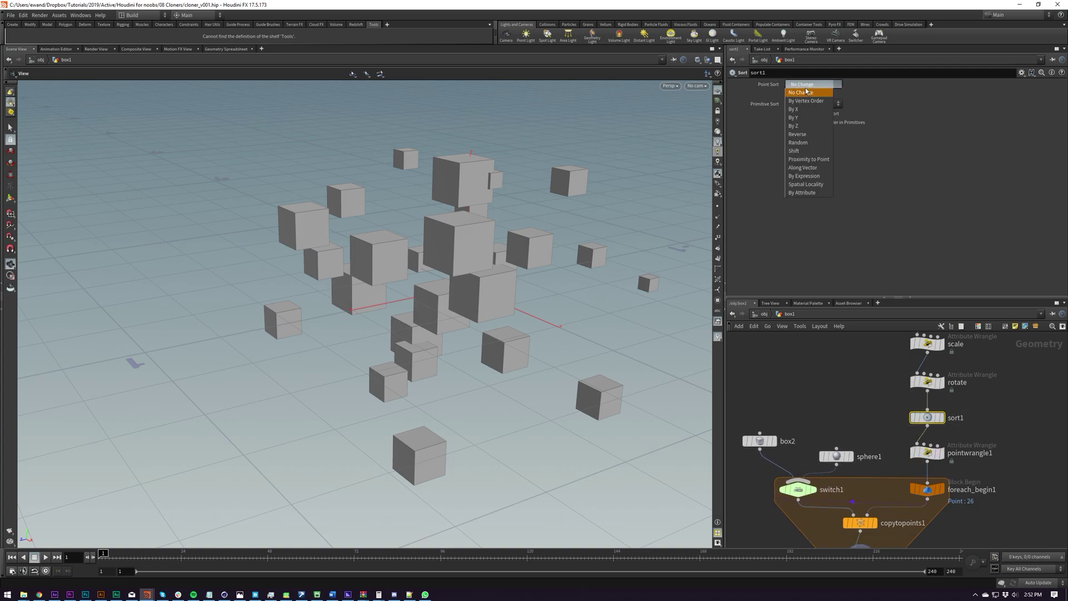
{"action": "left_click", "coordinate": [809, 143]}
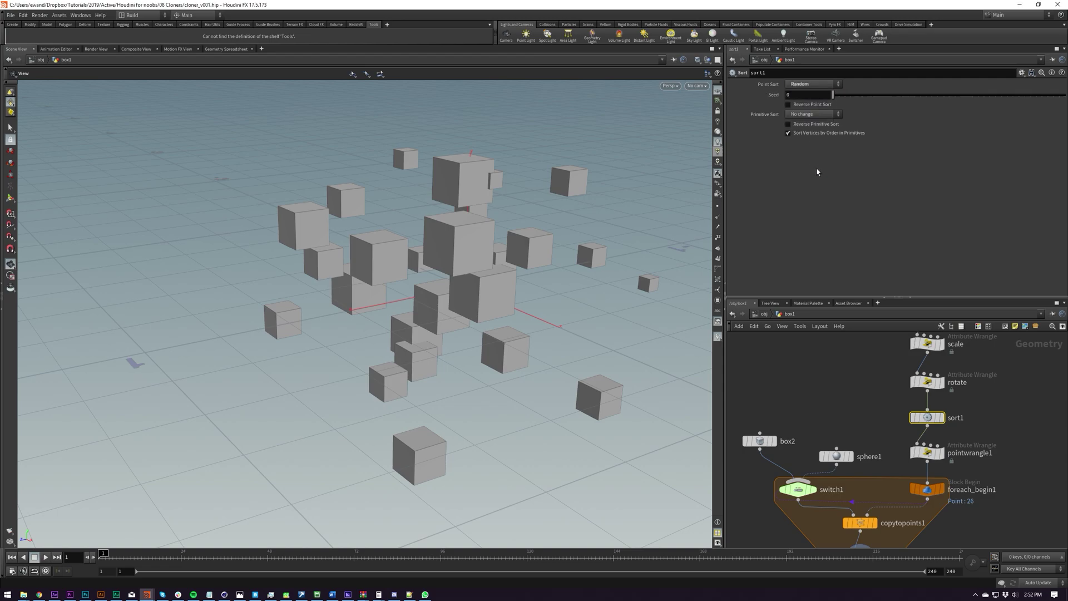
{"action": "left_click", "coordinate": [226, 48]}
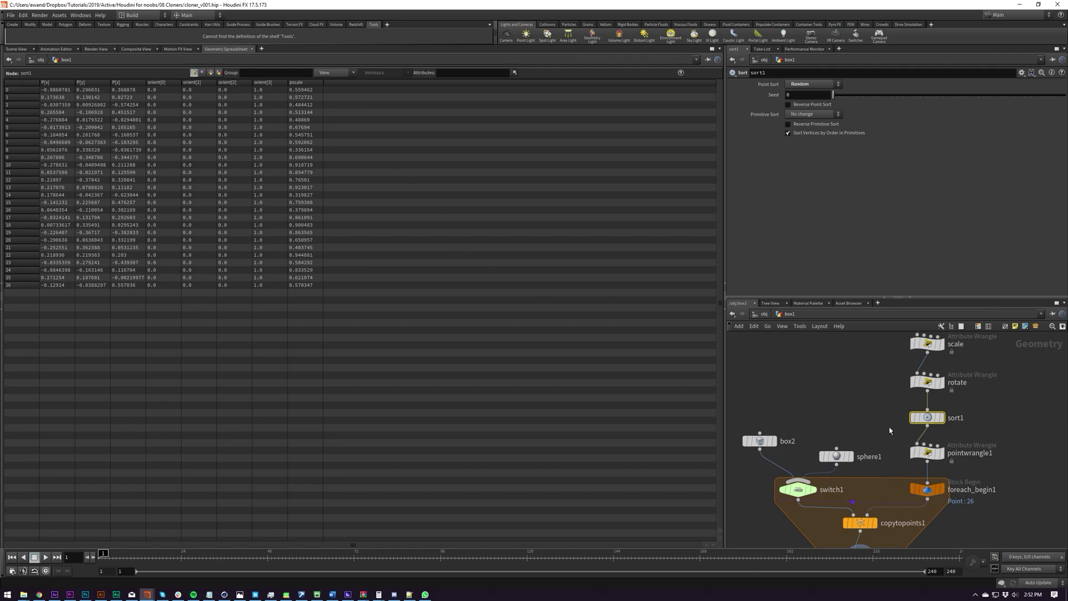
{"action": "left_click", "coordinate": [926, 452]}
{"action": "left_click", "coordinate": [814, 173]}
{"action": "type", "text": "f@"}
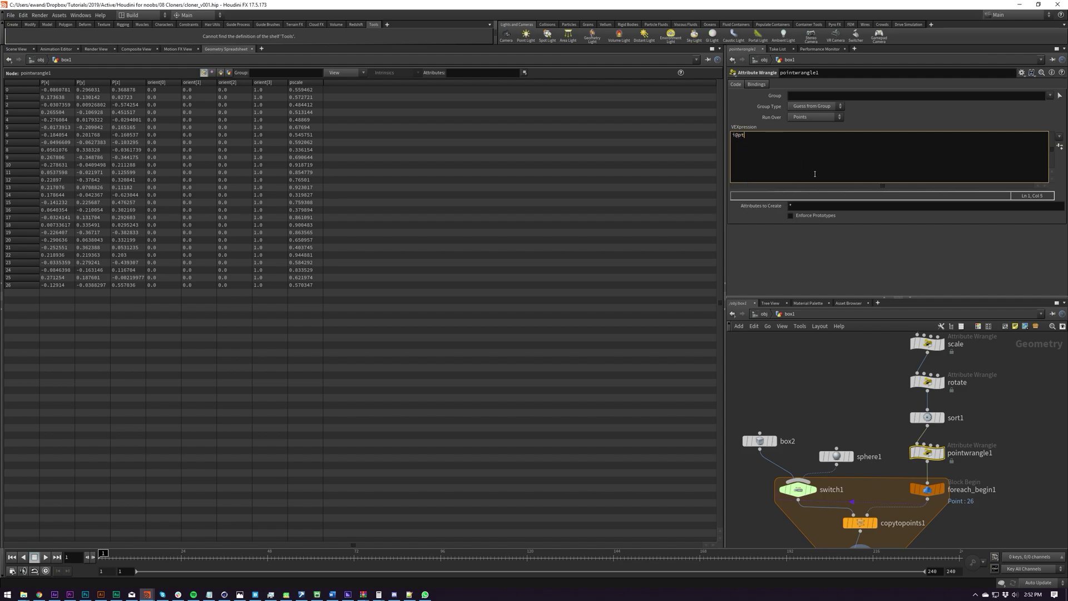
{"action": "type", "text": "ptnum;"}
{"action": "left_click", "coordinate": [823, 250]}
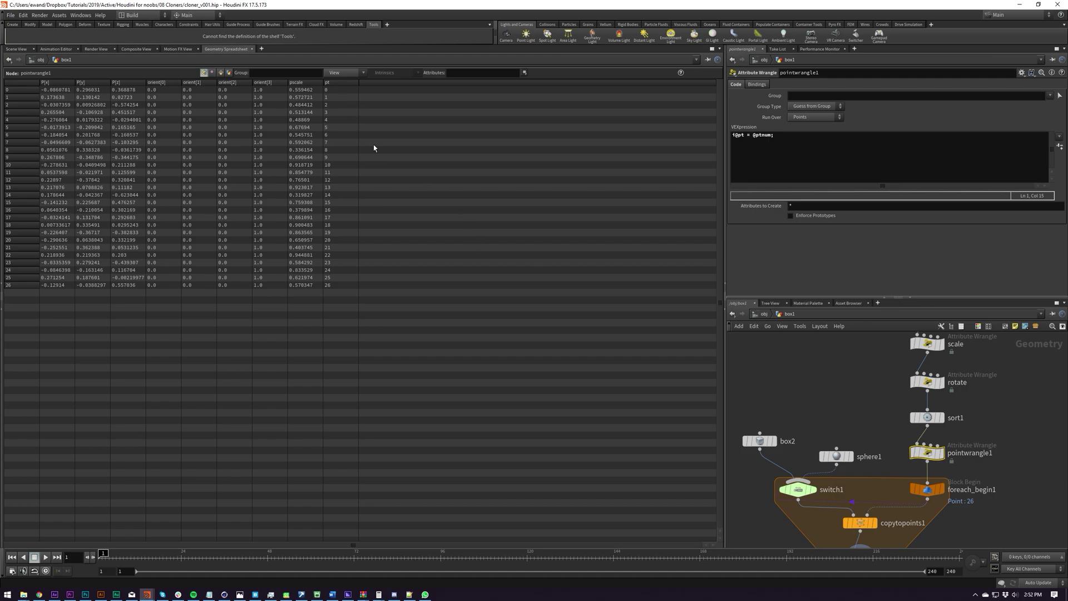
Examine the pt column in the geometry spreadsheet and compare the attributes of sort1 and pointwrangle1
{"action": "left_click_drag", "start_coordinate": [328, 92], "coordinate": [344, 288]}
{"action": "left_click", "coordinate": [340, 284]}
{"action": "left_click", "coordinate": [927, 417]}
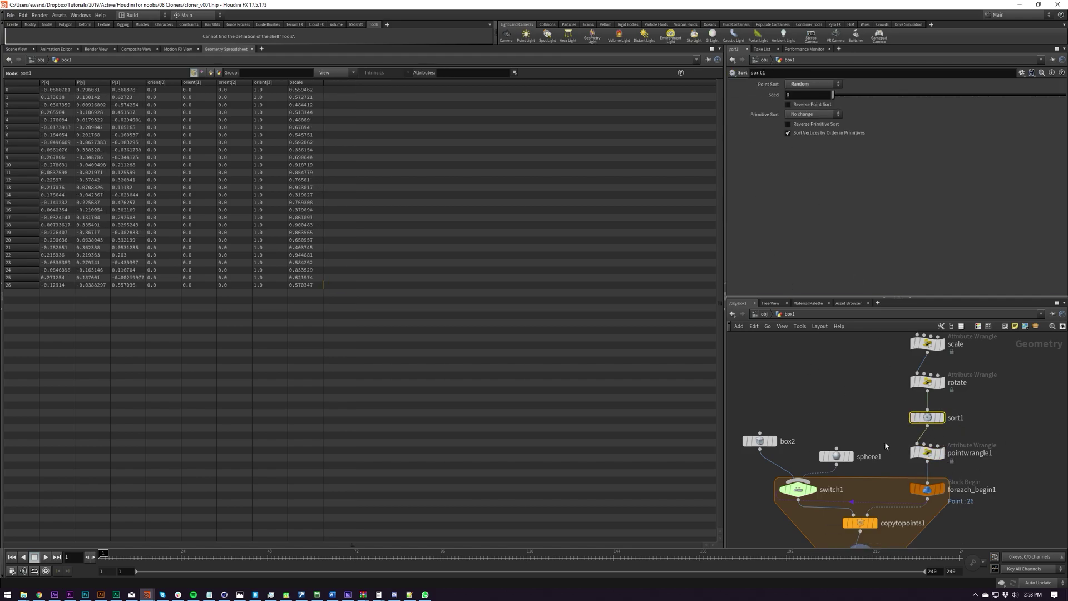
{"action": "left_click", "coordinate": [926, 452]}
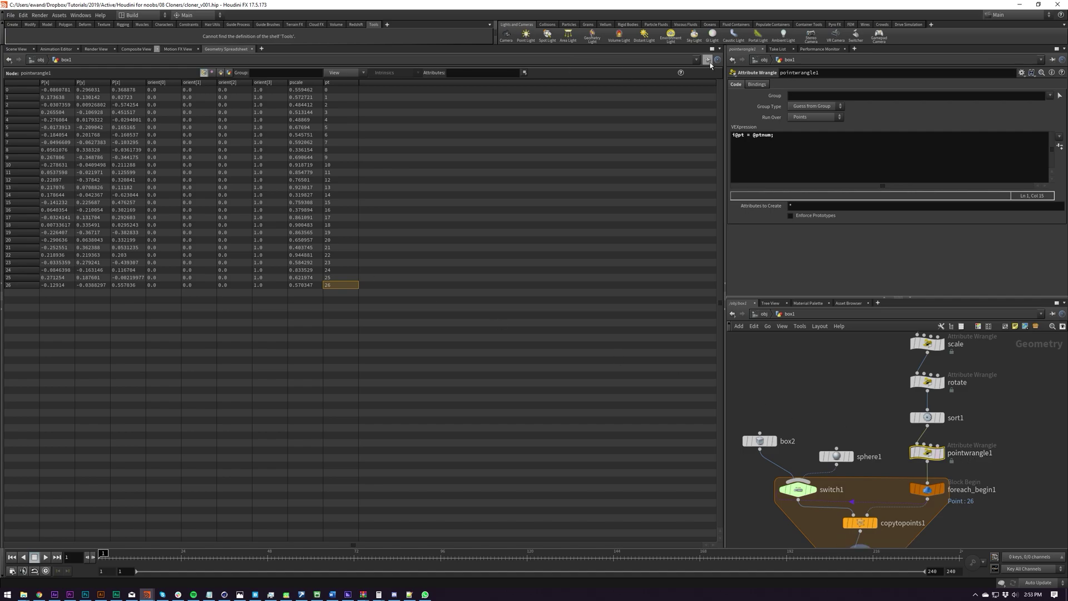
Toggle sort1's bypass on and off to compare the point order in pointwrangle1's spreadsheet, and return to the 3D view
{"action": "left_click", "coordinate": [926, 417]}
{"action": "key", "text": "q"}
{"action": "key", "text": "q"}
{"action": "key", "text": "q"}
{"action": "key", "text": "q"}
{"action": "key", "text": "q"}
{"action": "key", "text": "q"}
{"action": "key", "text": "q"}
{"action": "key", "text": "q"}
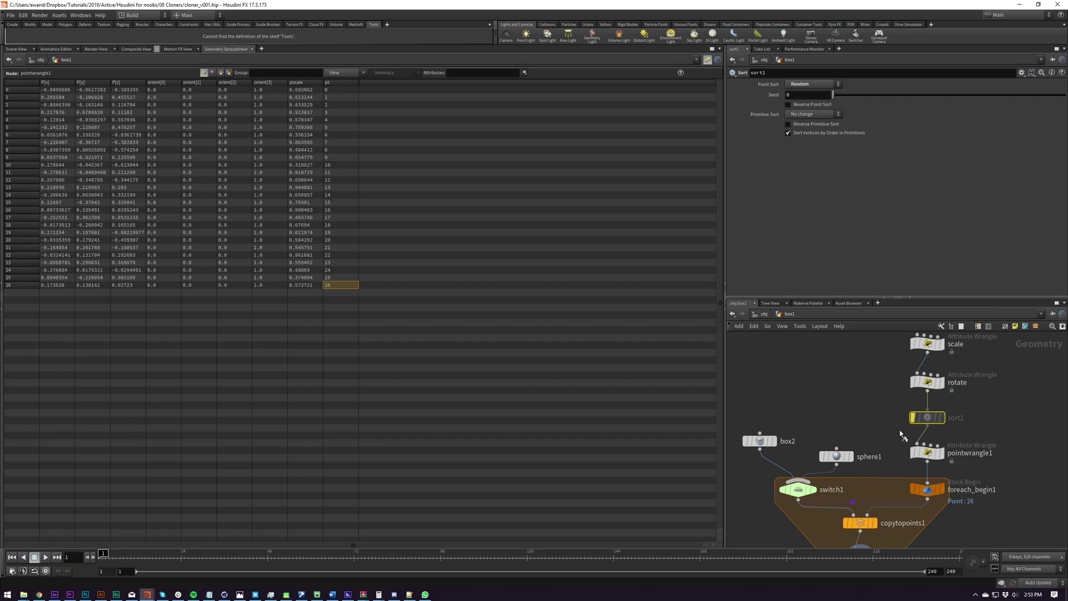
{"action": "key", "text": "q"}
{"action": "key", "text": "q"}
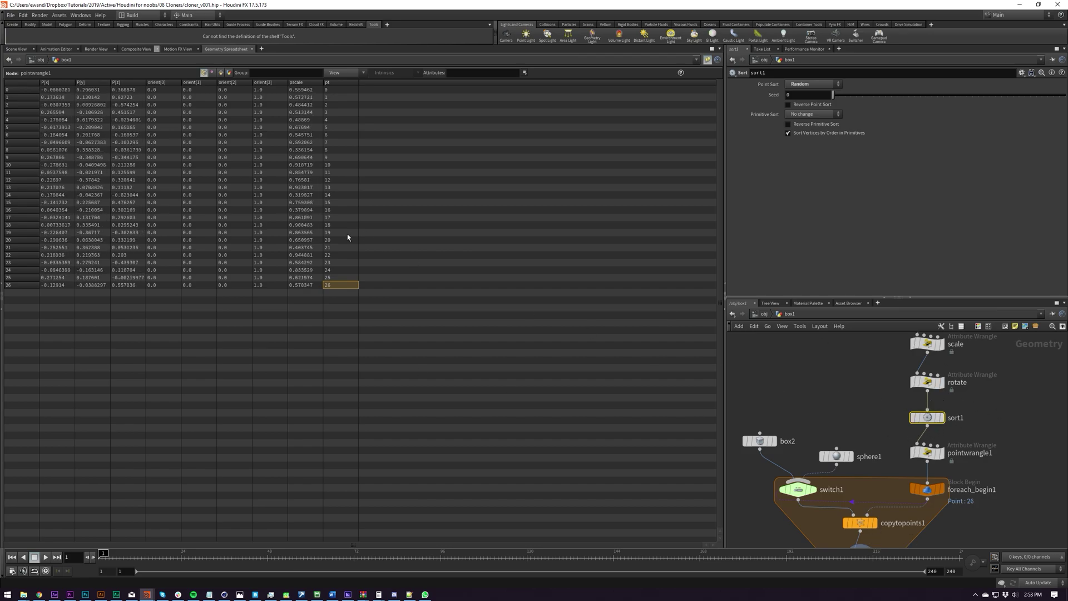
{"action": "key", "text": "q"}
{"action": "key", "text": "q"}
{"action": "left_click", "coordinate": [18, 49]}
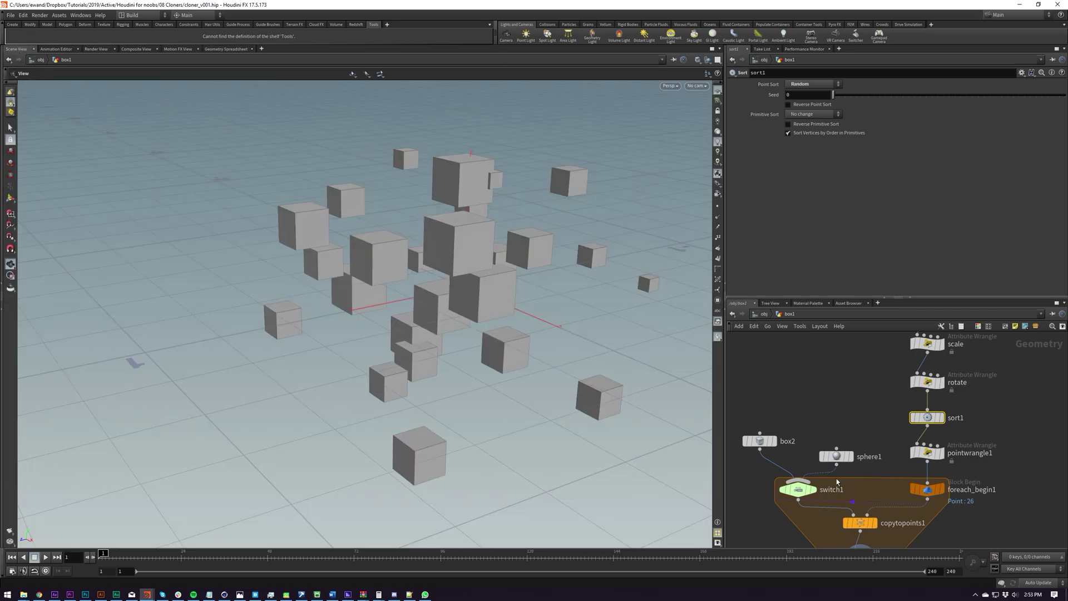
{"action": "left_click", "coordinate": [923, 451]}
{"action": "left_click", "coordinate": [806, 169]}
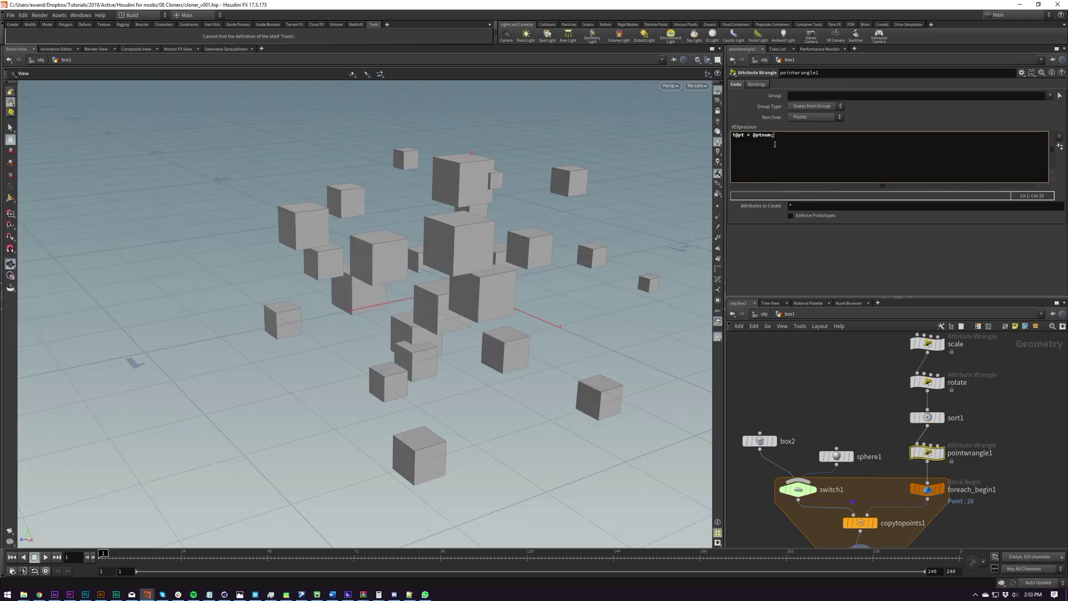
{"action": "key", "text": "BackSpace"}
{"action": "type", "text": "%2"}
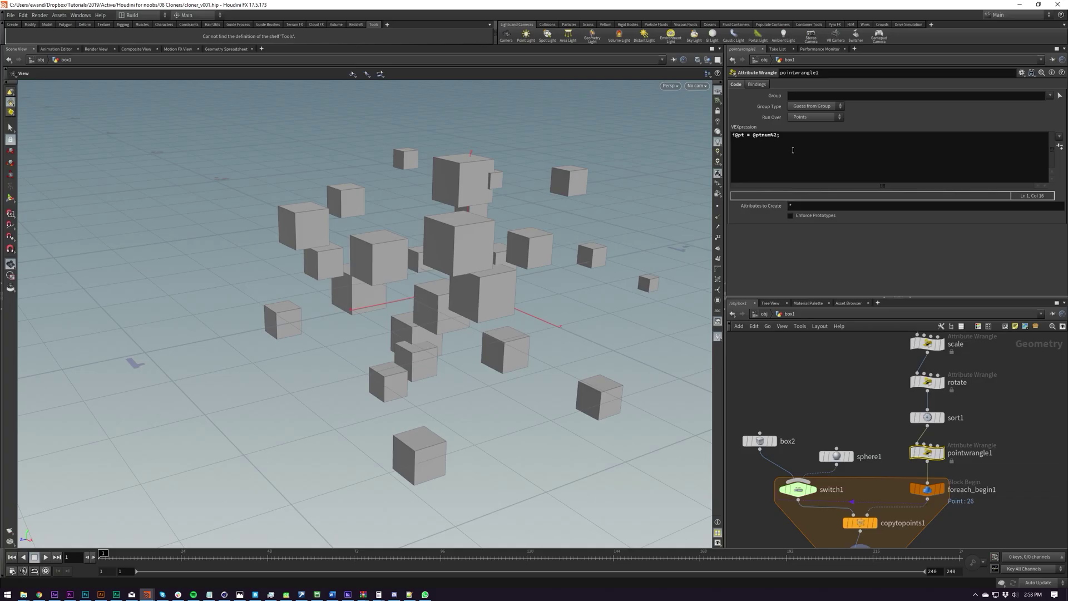
{"action": "left_click", "coordinate": [226, 49]}
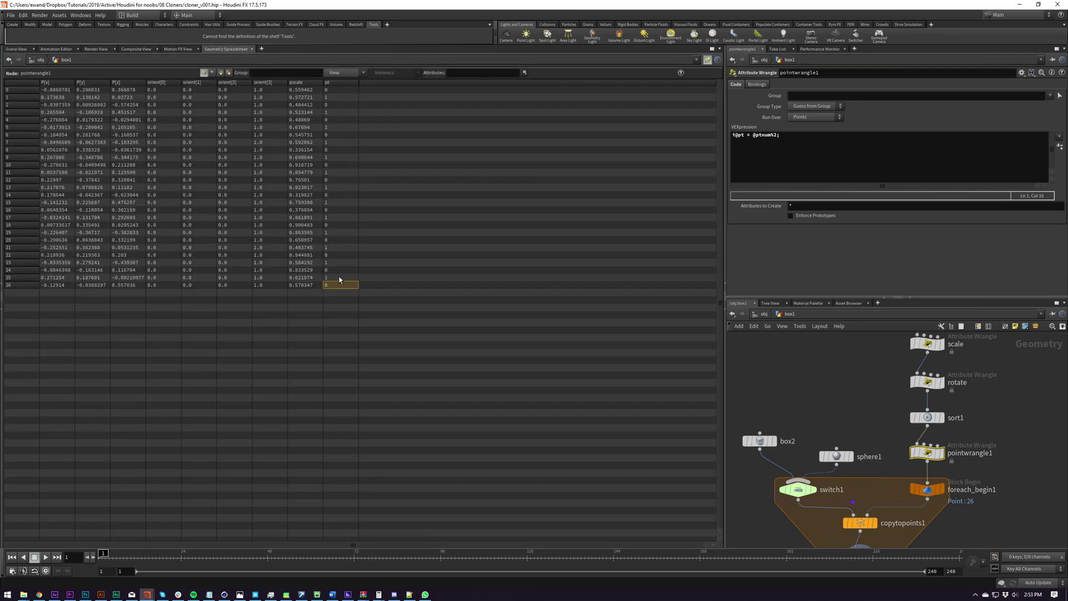
{"action": "left_click", "coordinate": [16, 49]}
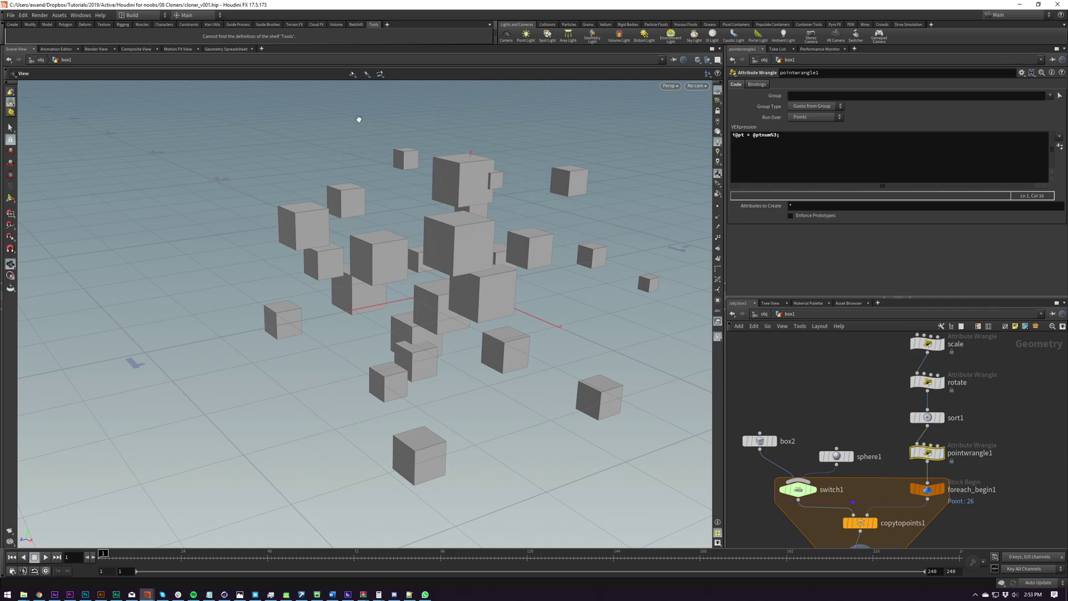
{"action": "left_click", "coordinate": [223, 49]}
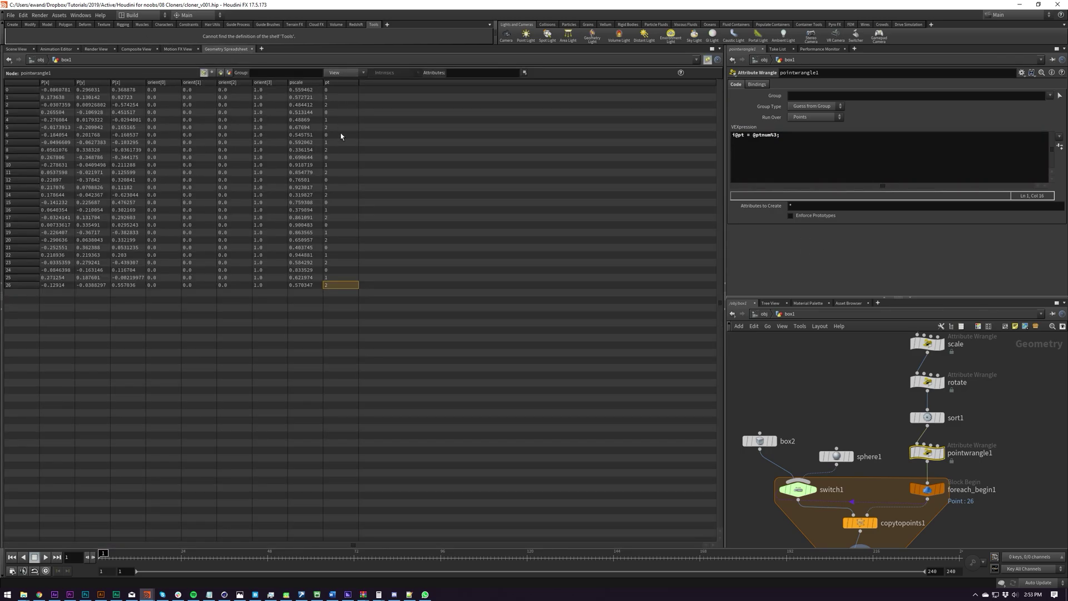
{"action": "left_click", "coordinate": [779, 135]}
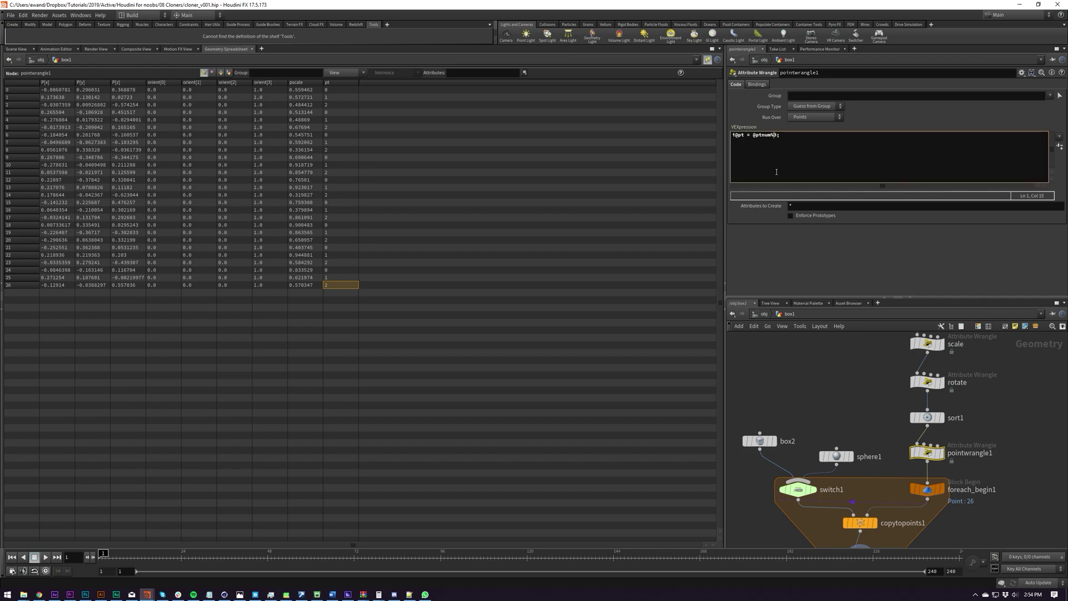
{"action": "left_click", "coordinate": [836, 268]}
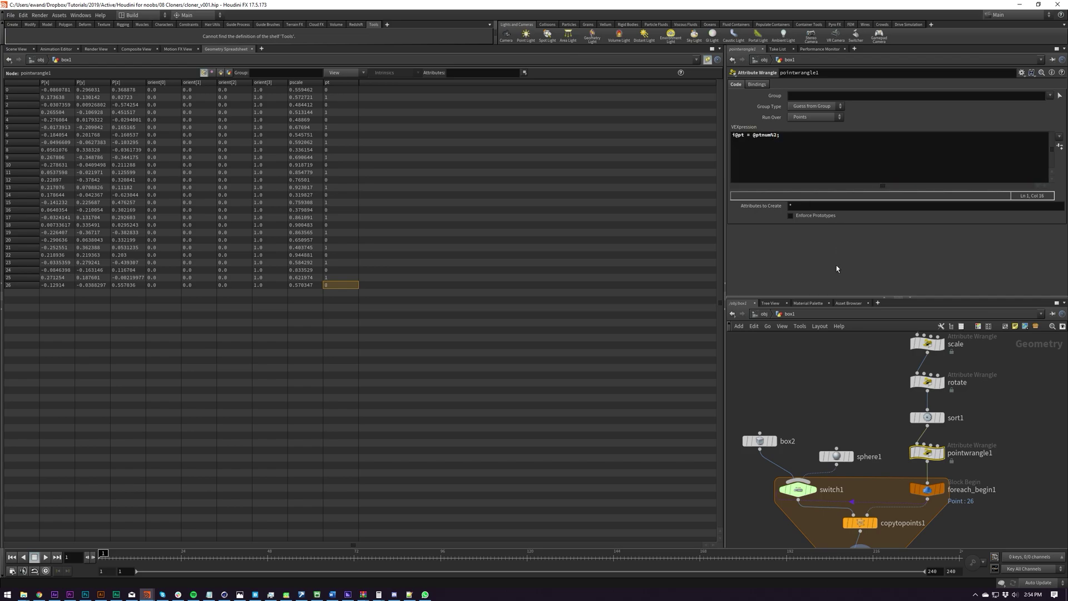
Return to the 3D view and start a point() expression in switch1's Select Input
{"action": "left_click", "coordinate": [17, 49]}
{"action": "middle_click_drag", "start_coordinate": [860, 413], "coordinate": [845, 361]}
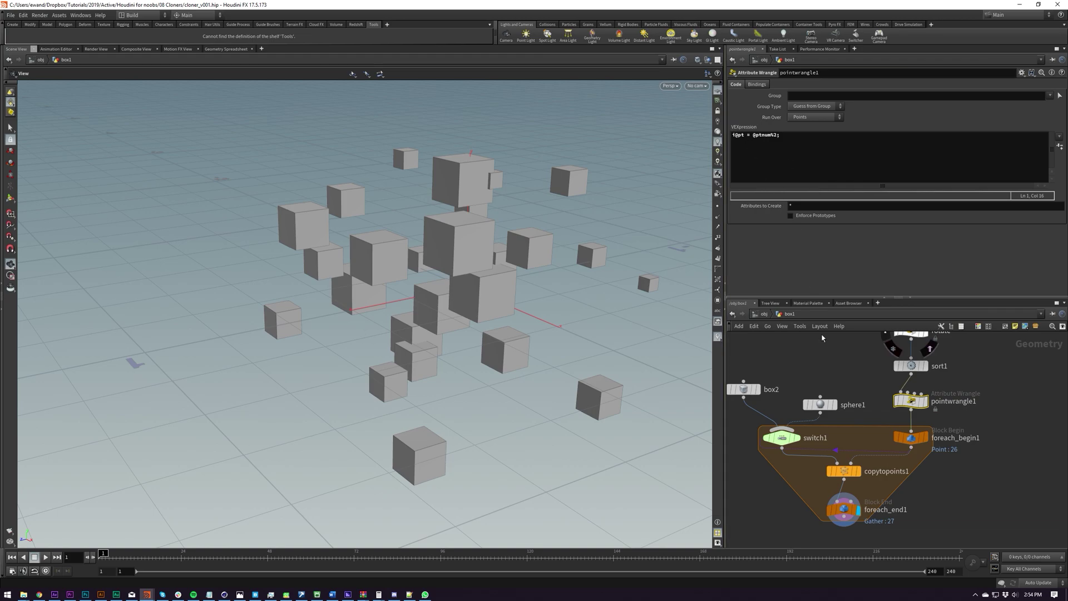
{"action": "left_click", "coordinate": [782, 437]}
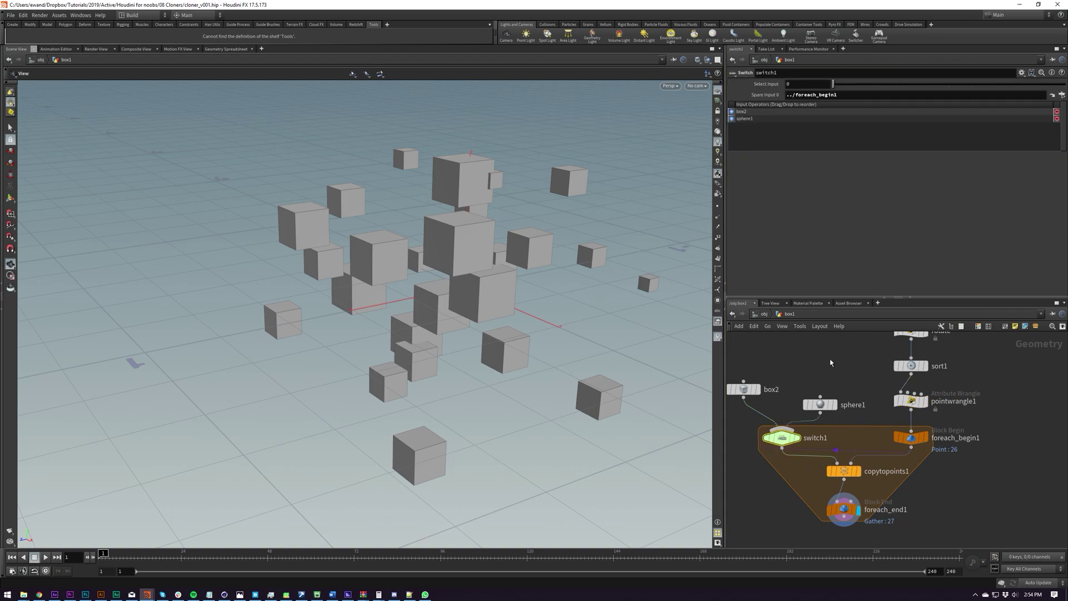
{"action": "left_click", "coordinate": [804, 82]}
{"action": "type", "text": "point("}
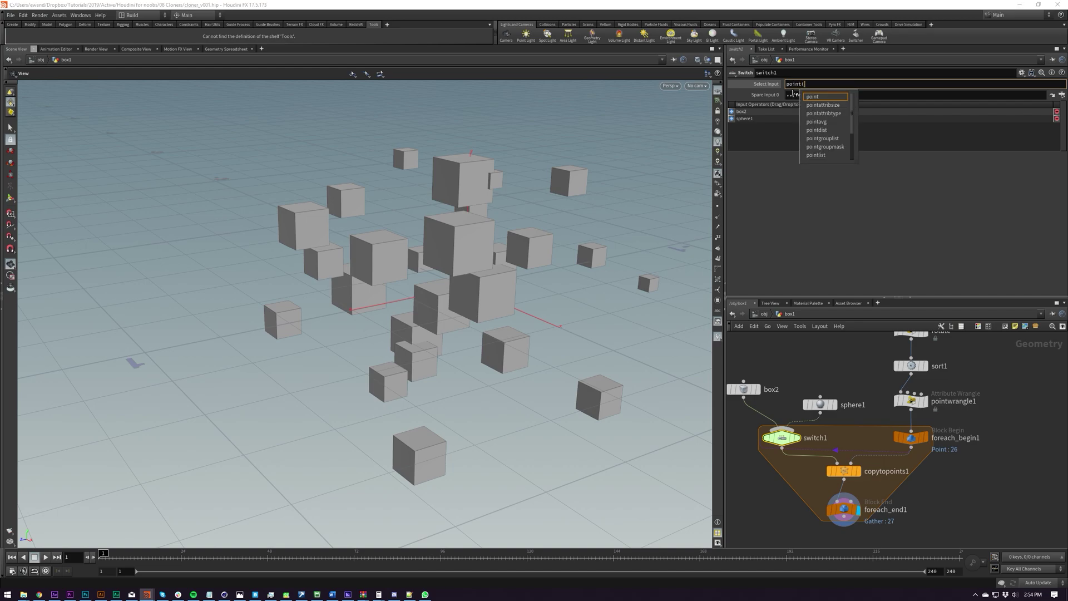
{"action": "key", "text": "BackSpace"}
{"action": "key", "text": "BackSpace"}
{"action": "key", "text": "BackSpace"}
{"action": "key", "text": "BackSpace"}
{"action": "key", "text": "BackSpace"}
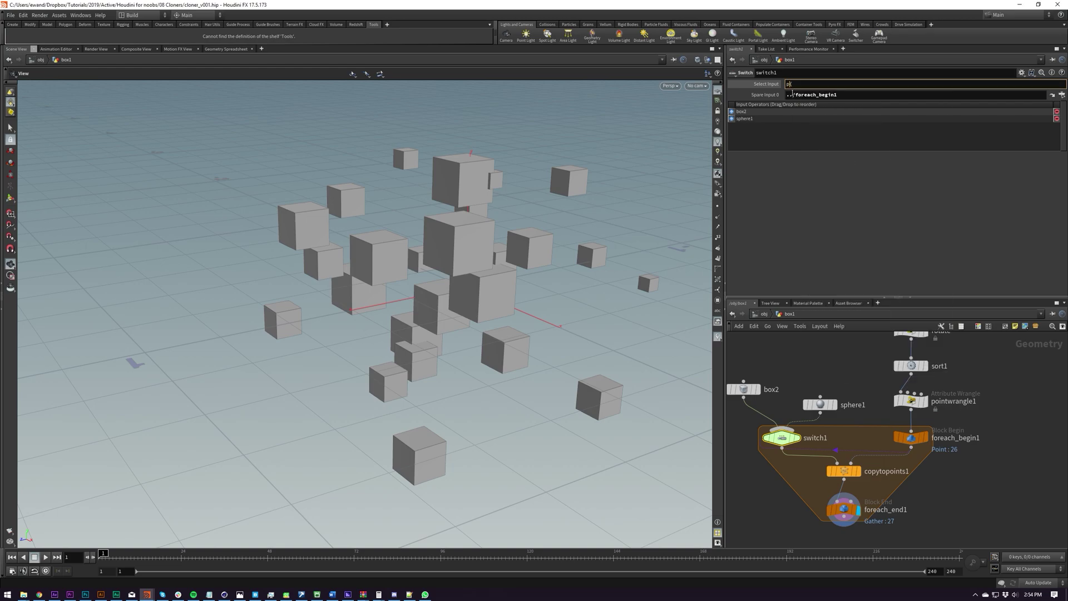
{"action": "type", "text": "r"}
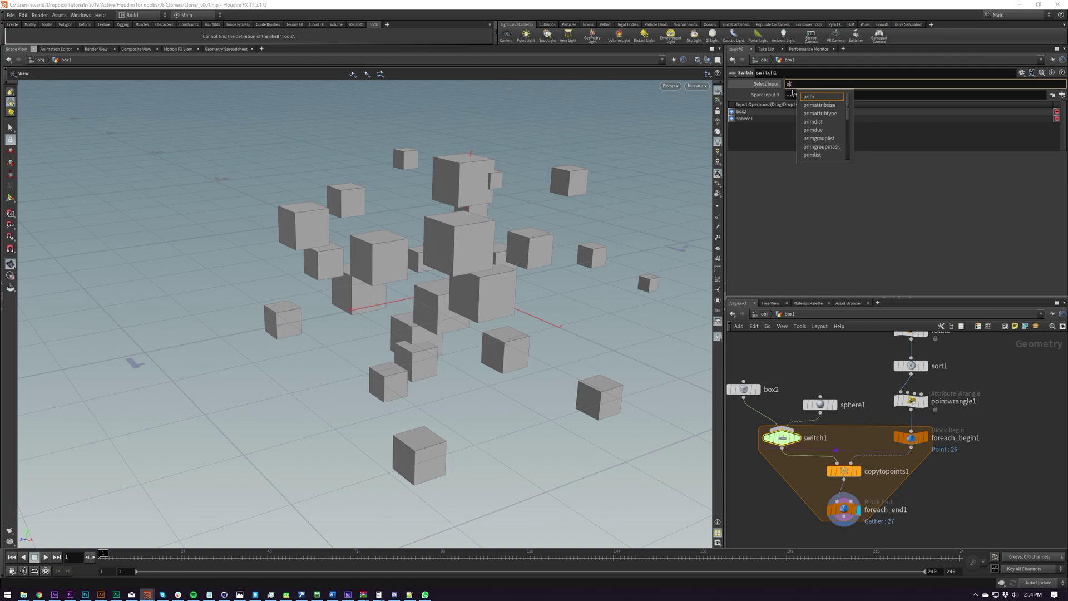
{"action": "key", "text": "BackSpace"}
{"action": "key", "text": "BackSpace"}
{"action": "type", "text": "point("}
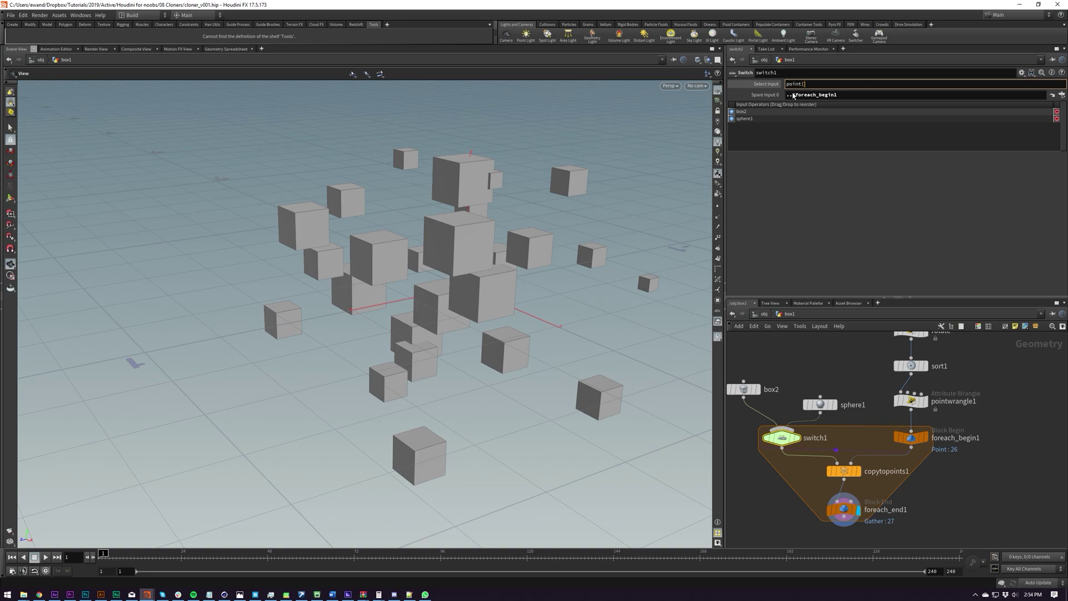
{"action": "type", "text": "'../"}
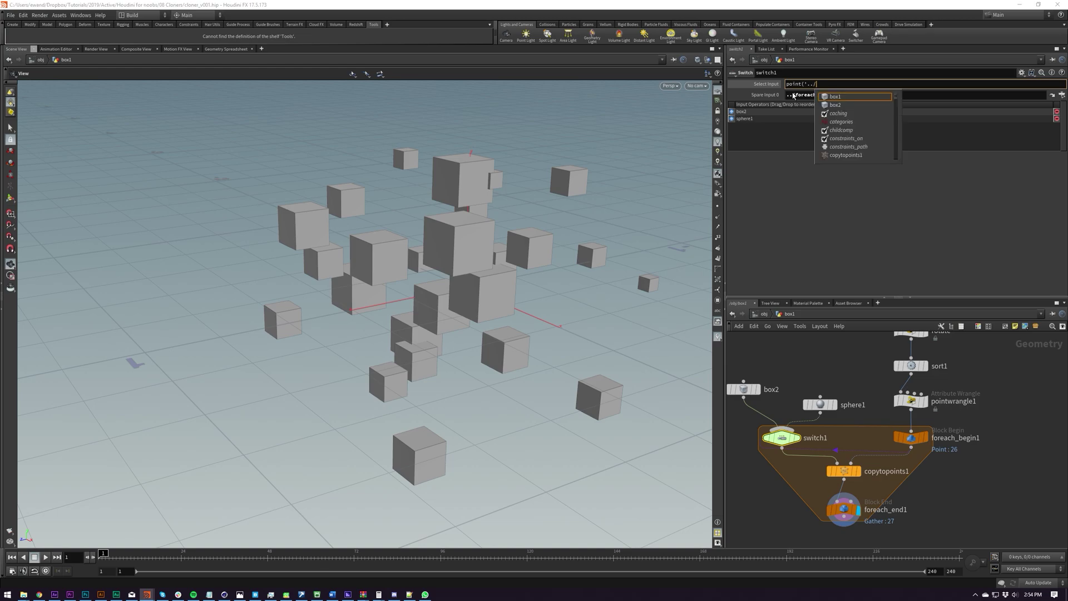
{"action": "type", "text": "forea"}
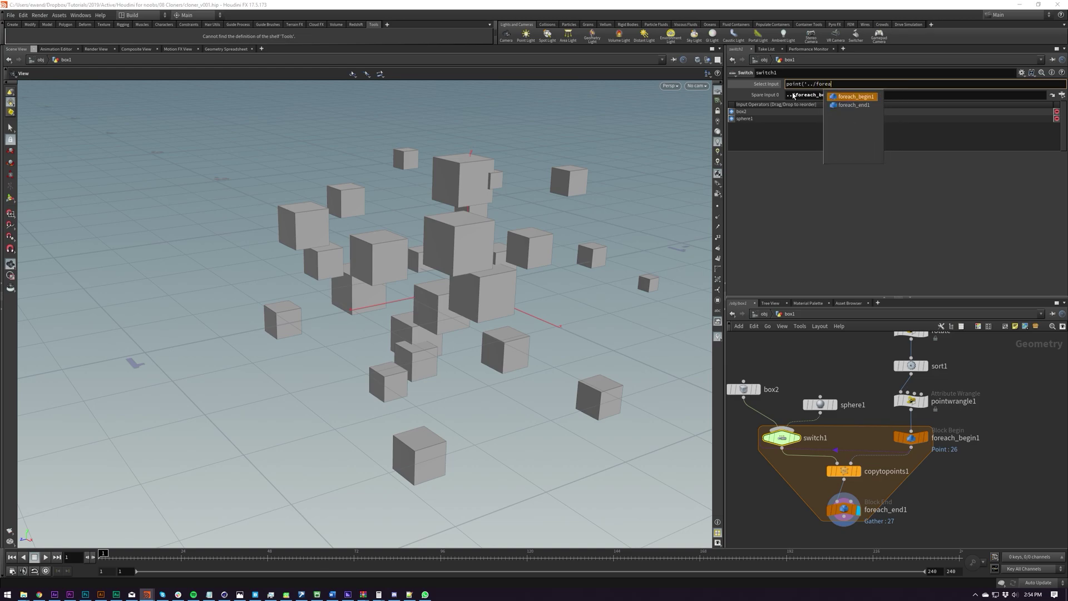
{"action": "key", "text": "Tab"}
{"action": "type", "text": "/')"}
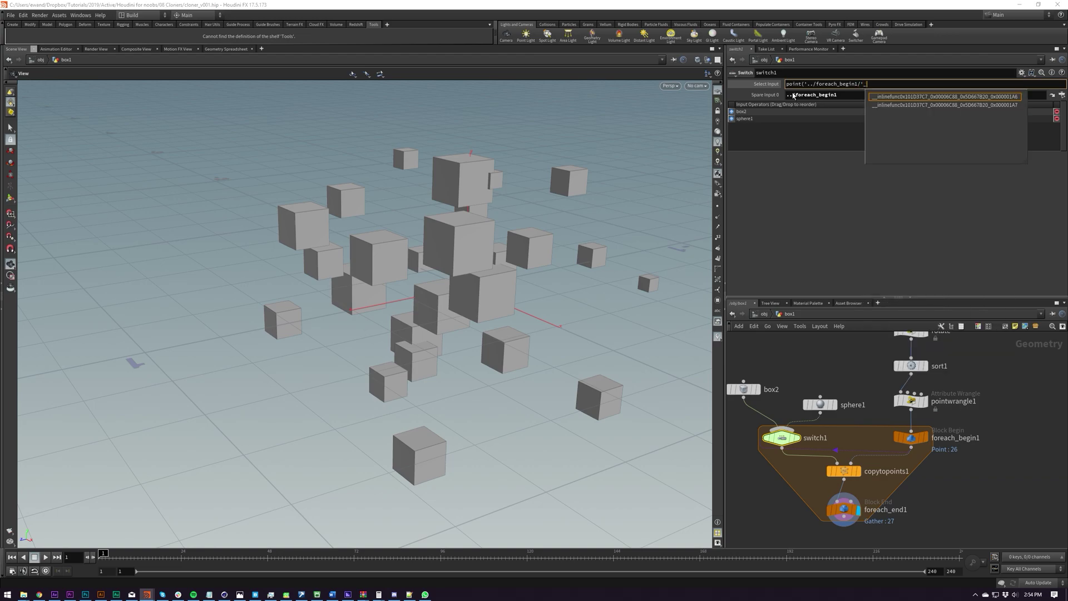
{"action": "key", "text": "BackSpace"}
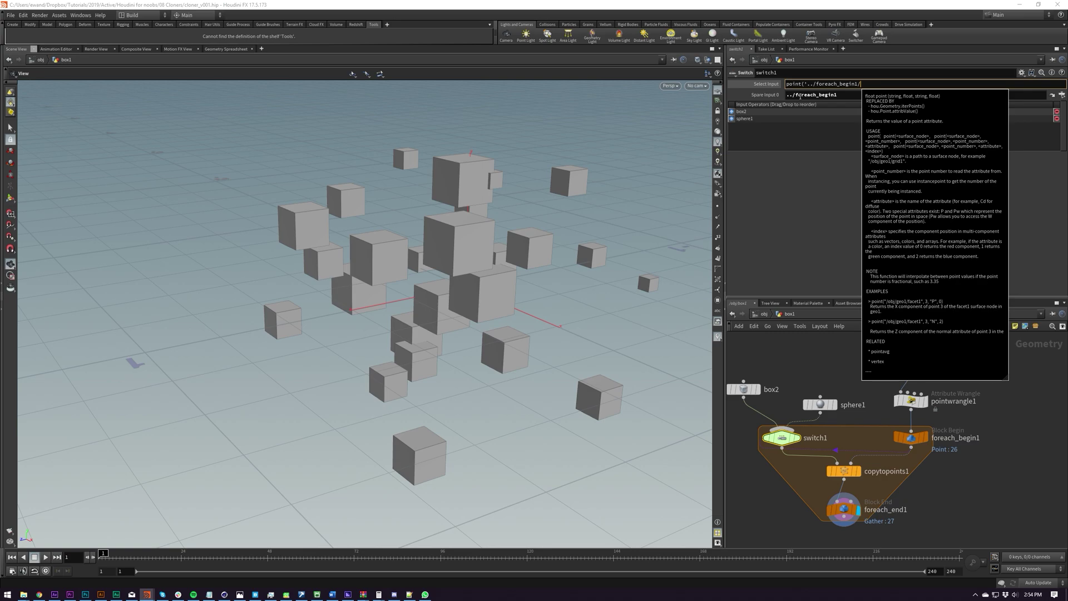
{"action": "key", "text": "BackSpace"}
{"action": "key", "text": "BackSpace"}
{"action": "key", "text": "BackSpace"}
{"action": "key", "text": "BackSpace"}
{"action": "key", "text": "BackSpace"}
{"action": "key", "text": "BackSpace"}
{"action": "key", "text": "BackSpace"}
{"action": "key", "text": "BackSpace"}
{"action": "key", "text": "BackSpace"}
{"action": "key", "text": "BackSpace"}
{"action": "key", "text": "BackSpace"}
{"action": "key", "text": "BackSpace"}
{"action": "key", "text": "BackSpace"}
{"action": "key", "text": "BackSpace"}
{"action": "key", "text": "BackSpace"}
{"action": "key", "text": "BackSpace"}
{"action": "key", "text": "BackSpace"}
{"action": "key", "text": "BackSpace"}
{"action": "key", "text": "BackSpace"}
{"action": "key", "text": "BackSpace"}
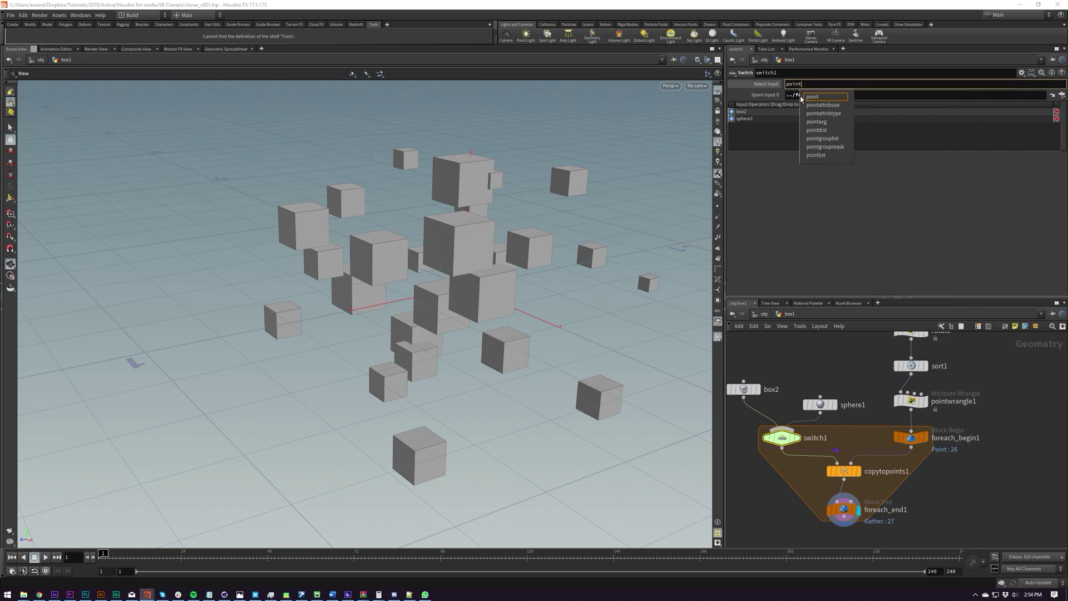
Set switch1's Select Input expression to point(-1,0,"pt",0)
{"action": "key", "text": "Escape"}
{"action": "type", "text": "(-1,0"}
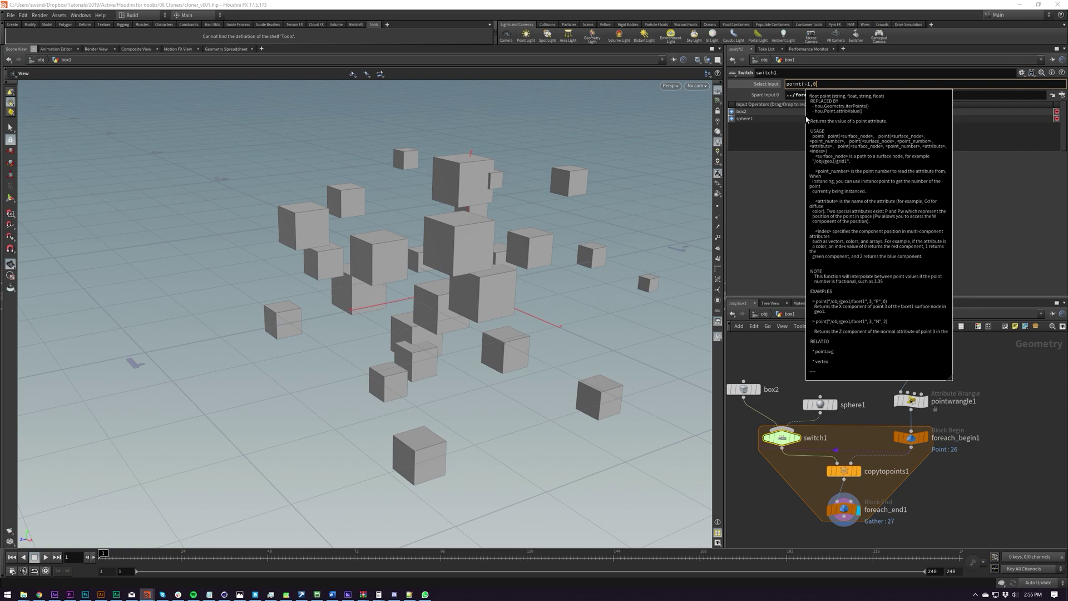
{"action": "left_click", "coordinate": [824, 84]}
{"action": "type", "text": ","}
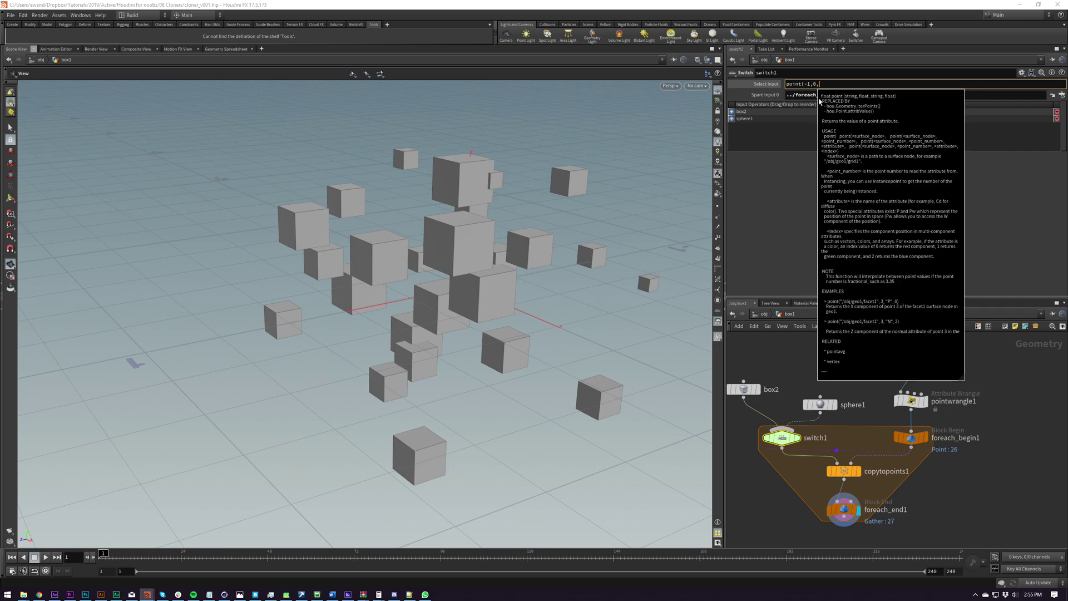
{"action": "type", "text": "\""}
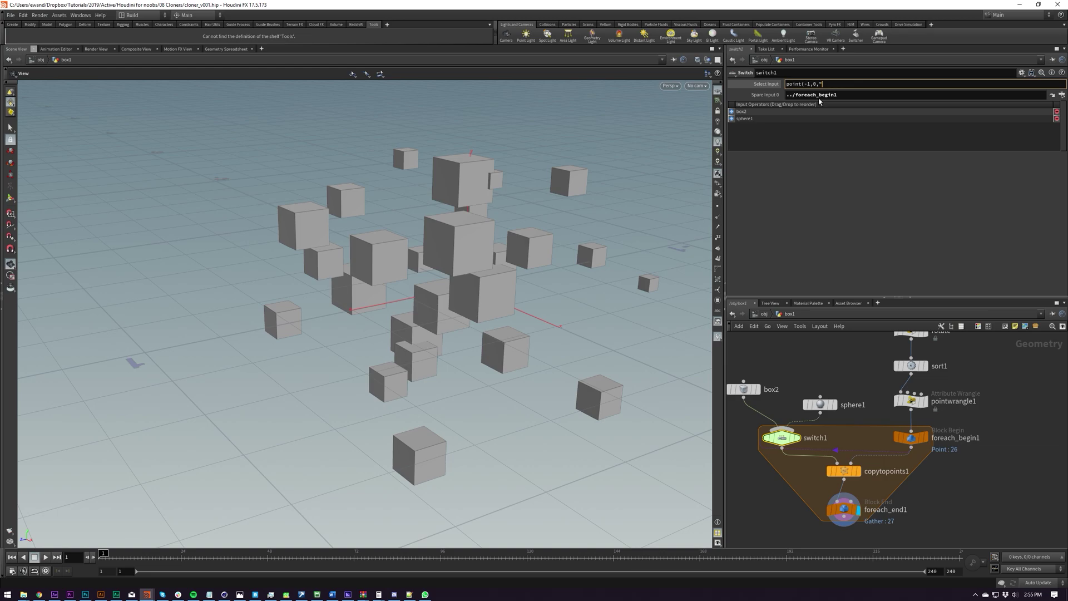
{"action": "type", "text": "pt\",2"}
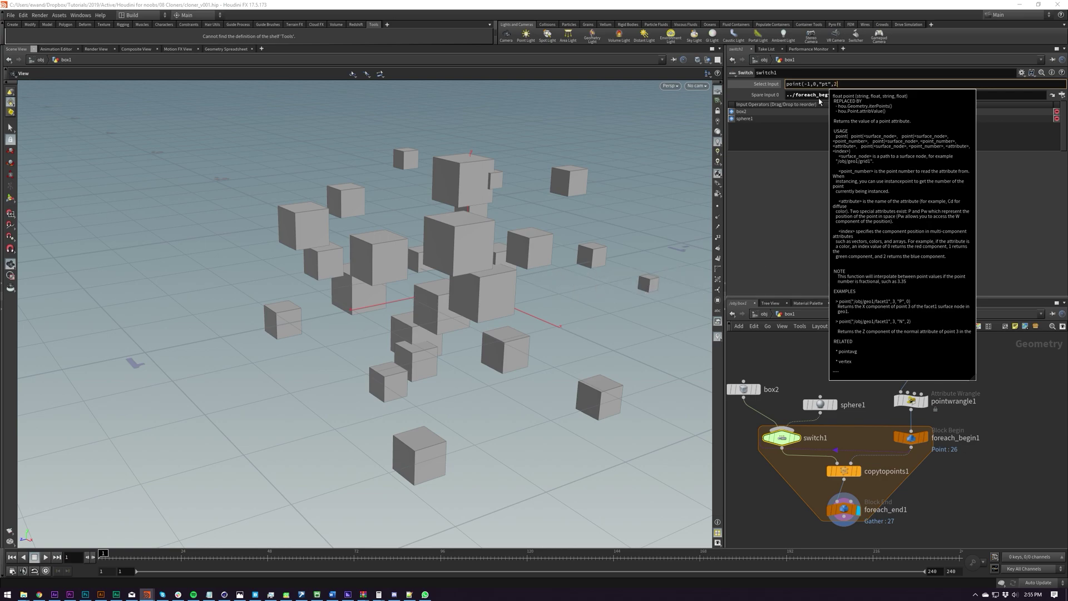
{"action": "key", "text": "BackSpace"}
{"action": "key", "text": "BackSpace"}
{"action": "type", "text": "2"}
{"action": "type", "text": ")"}
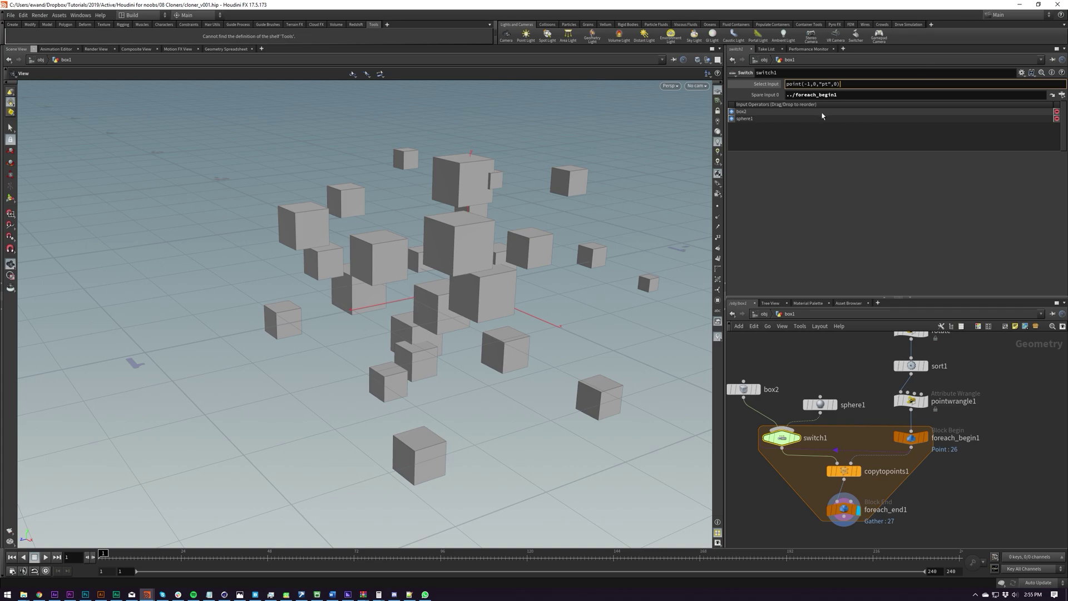
{"action": "key", "text": "Return"}
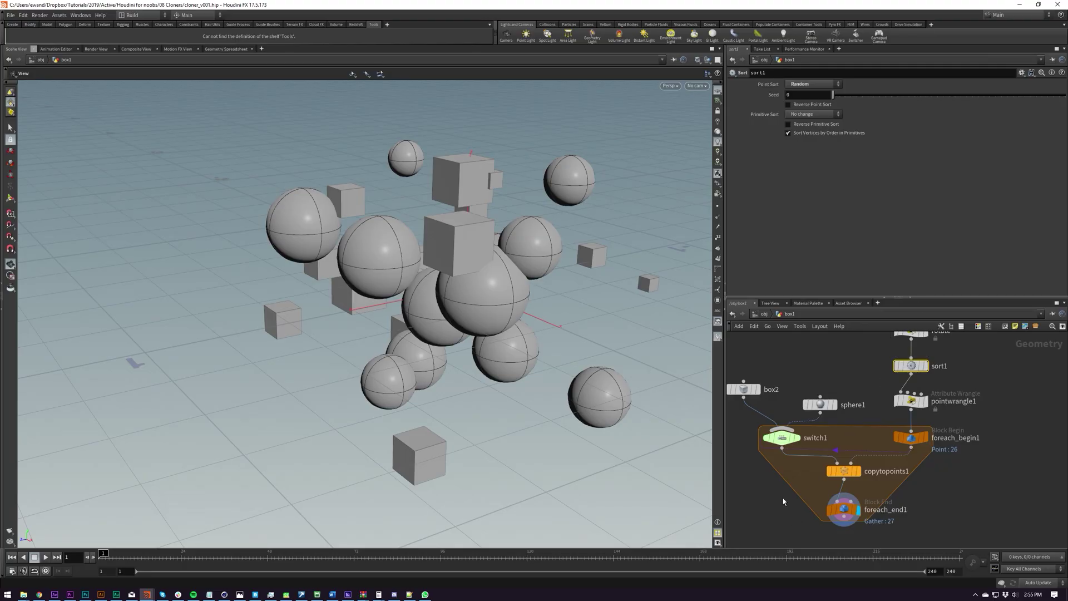
Add a Transform node below switch1 inside the for-each loop
{"action": "scroll", "coordinate": [783, 498], "scroll_direction": "up", "scroll_amount": 3}
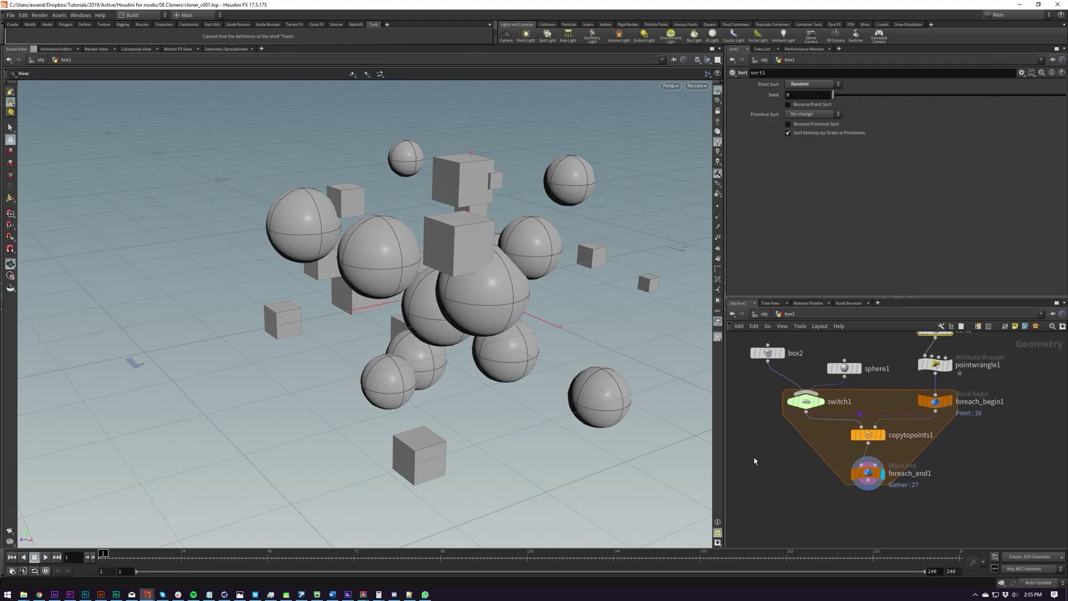
{"action": "left_click", "coordinate": [822, 395]}
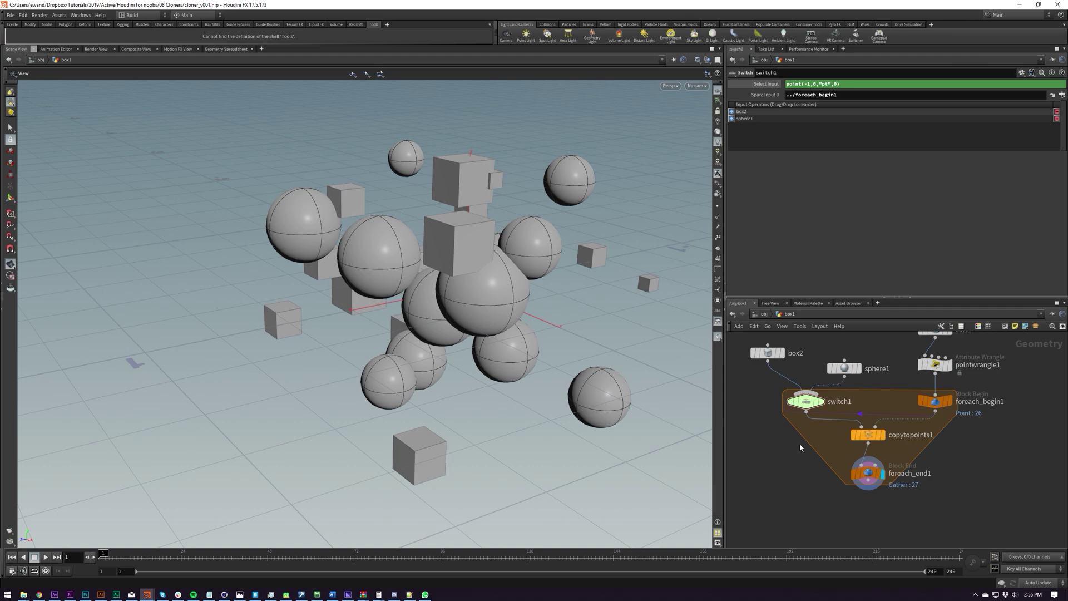
{"action": "middle_click_drag", "start_coordinate": [799, 445], "coordinate": [795, 455]}
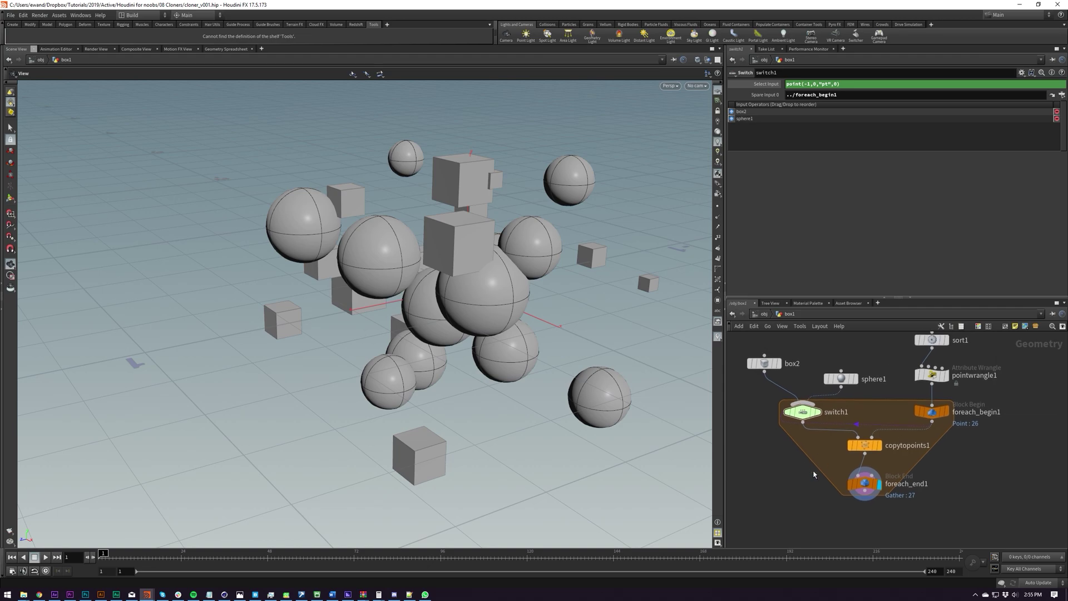
{"action": "key", "text": "Tab"}
{"action": "type", "text": "transform"}
{"action": "key", "text": "Return"}
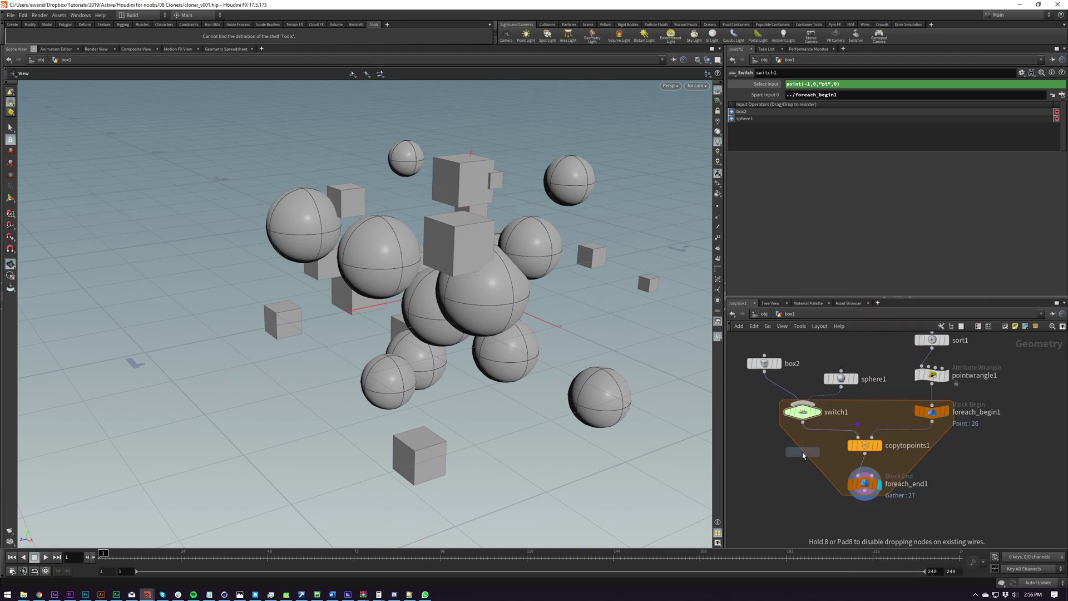
{"action": "left_click", "coordinate": [802, 452]}
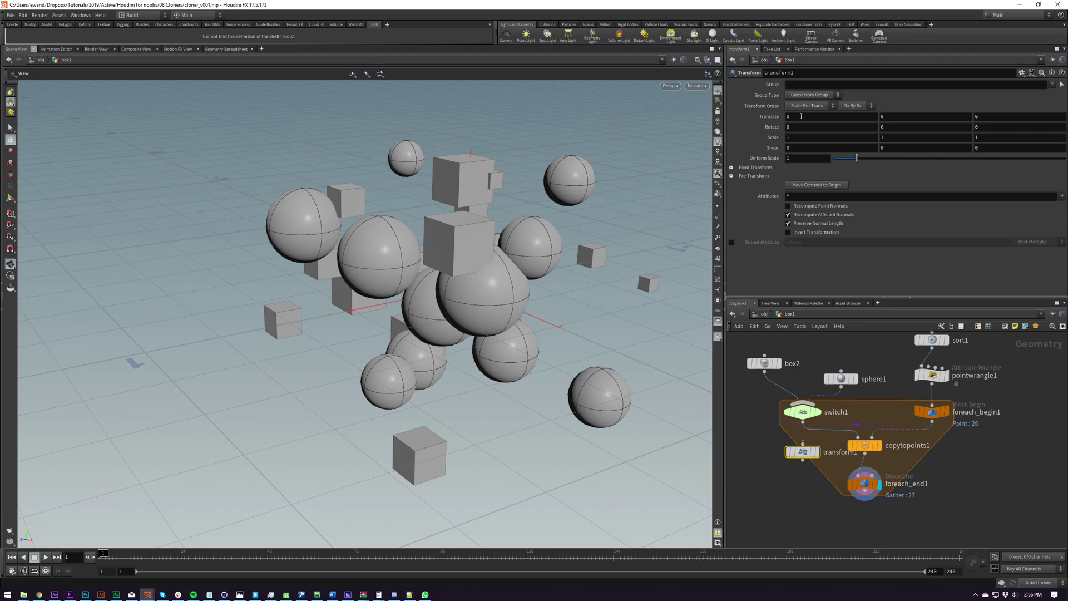
Copy switch1's Select Input expression point(-1,0,"pt",0) into transform1's Translate X
{"action": "left_click", "coordinate": [802, 411]}
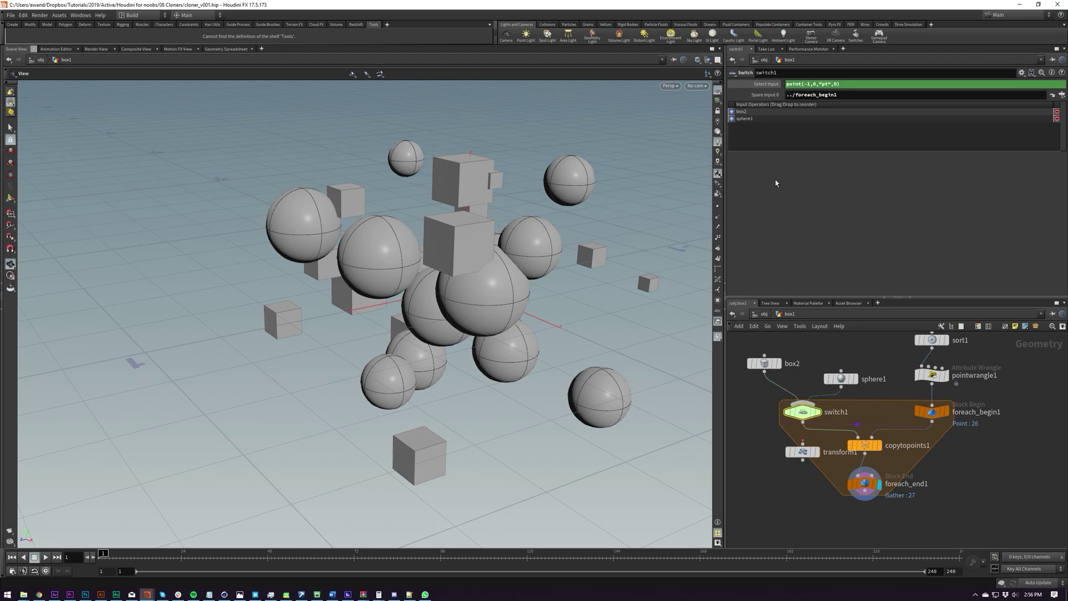
{"action": "left_click", "coordinate": [802, 452]}
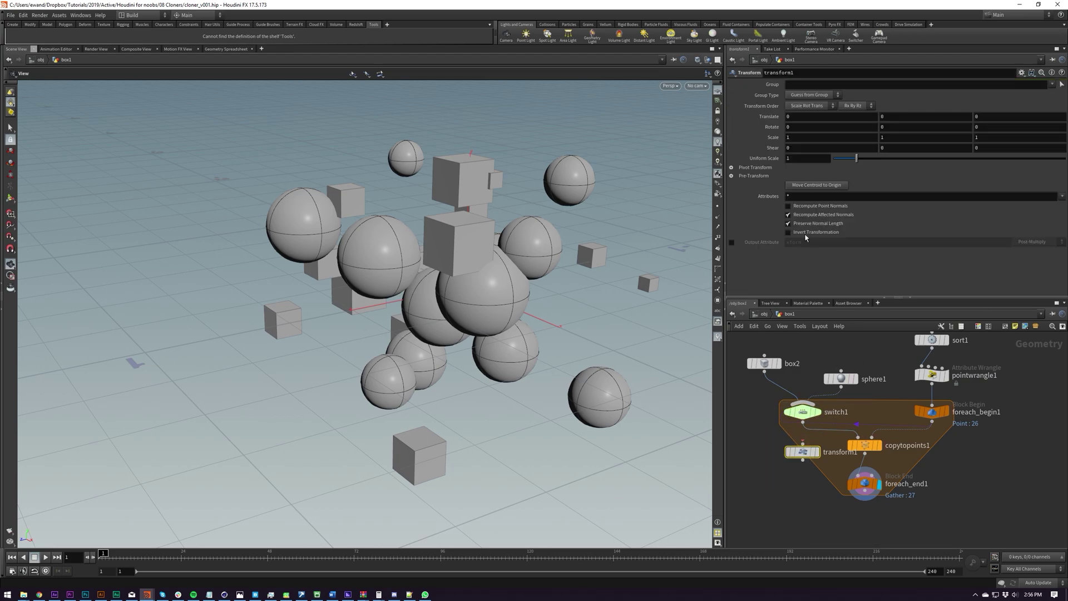
{"action": "left_click", "coordinate": [801, 115]}
{"action": "type", "text": "point(-1,0,\"pt\",0)"}
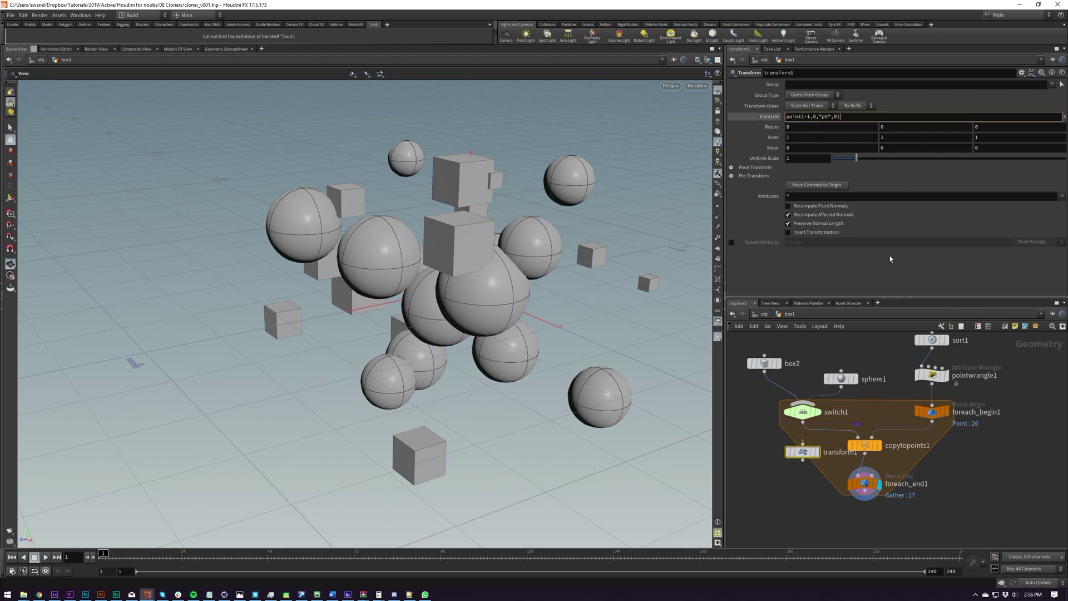
{"action": "key", "text": "Return"}
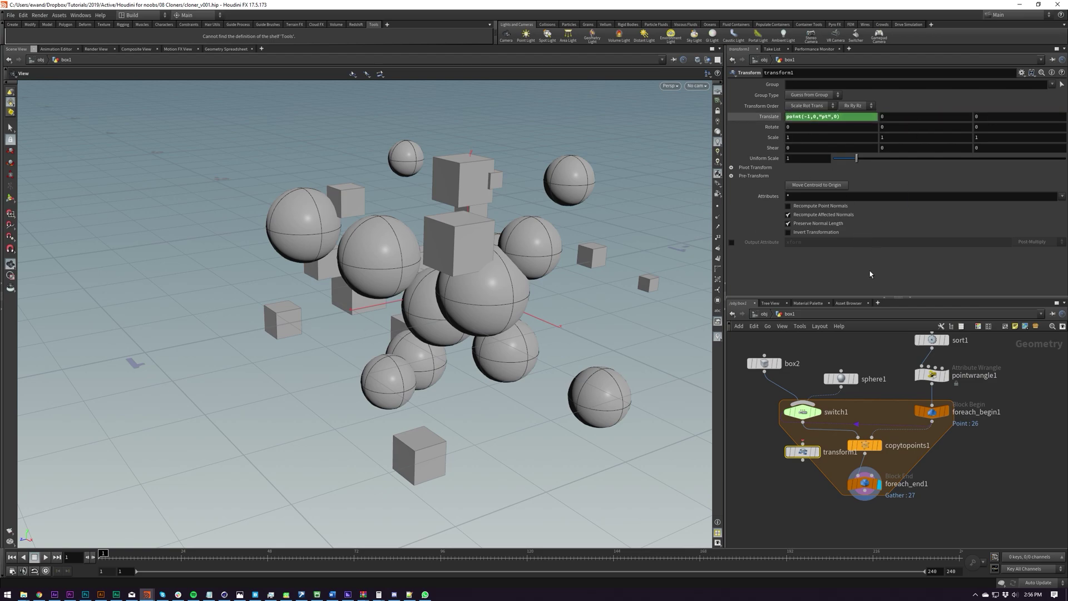
Insert transform1 between switch1 and copytopoints1 and give it a spare input referencing ../foreach_begin1
{"action": "mouse_move", "coordinate": [808, 455]}
{"action": "left_mouse_down"}
{"action": "mouse_move", "coordinate": [808, 437]}
{"action": "mouse_move", "coordinate": [808, 451]}
{"action": "left_mouse_up"}
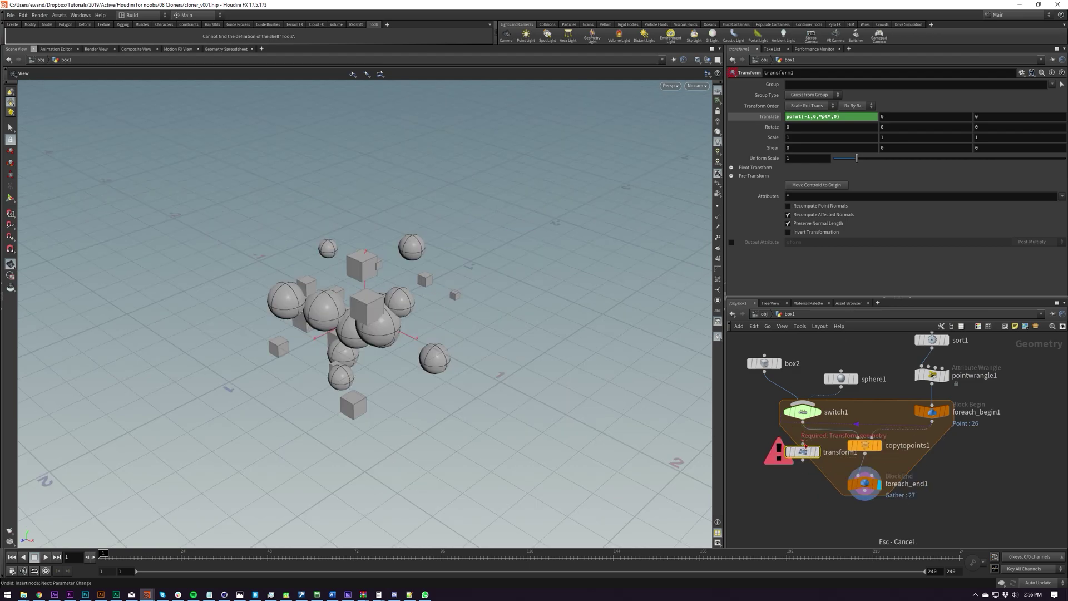
{"action": "key", "text": "ctrl+z"}
{"action": "left_click", "coordinate": [1022, 73]}
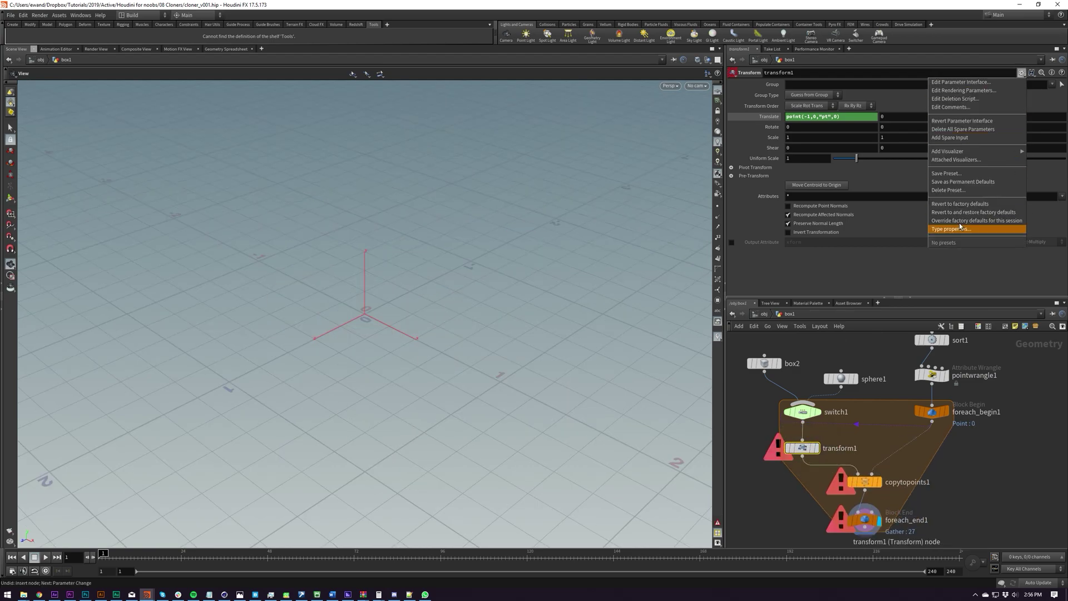
{"action": "left_click", "coordinate": [972, 136]}
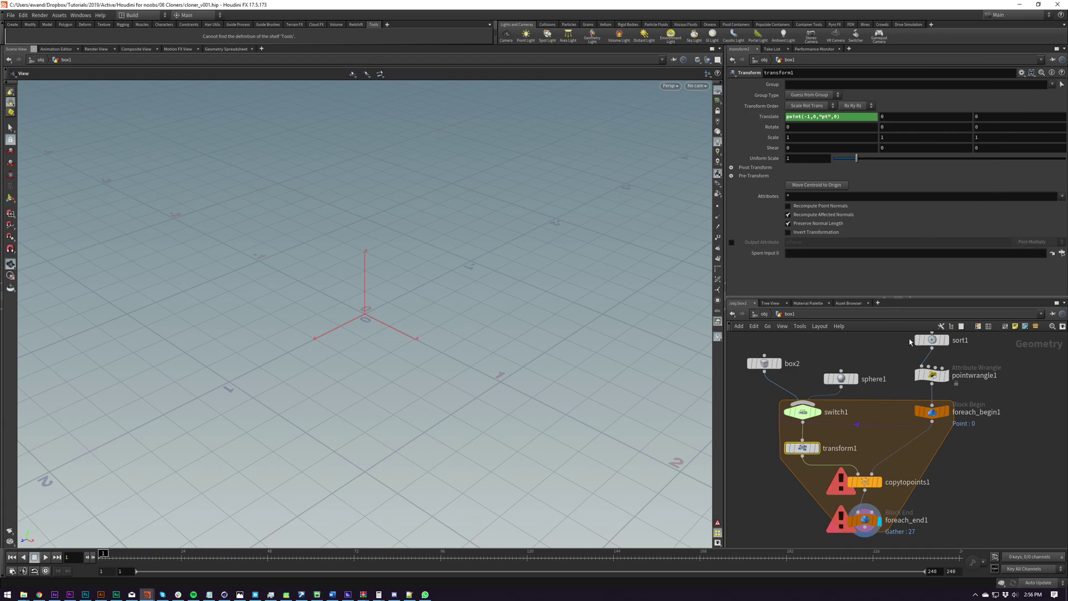
{"action": "left_click_drag", "start_coordinate": [934, 410], "coordinate": [812, 251]}
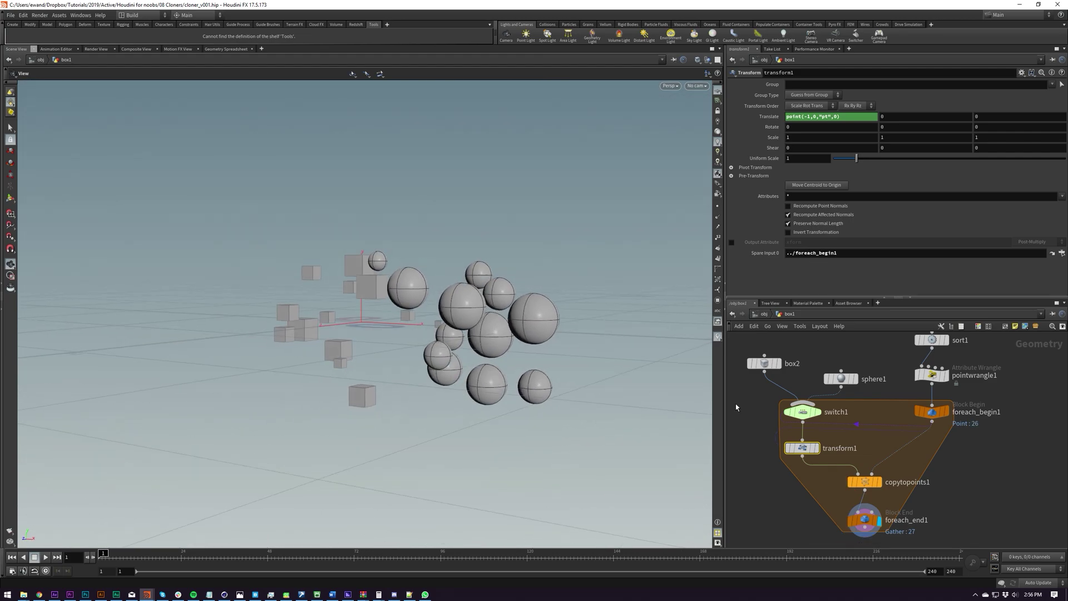
{"action": "left_click_drag", "start_coordinate": [444, 283], "coordinate": [485, 328]}
{"action": "key", "text": "space+b"}
{"action": "key", "text": "space+b"}
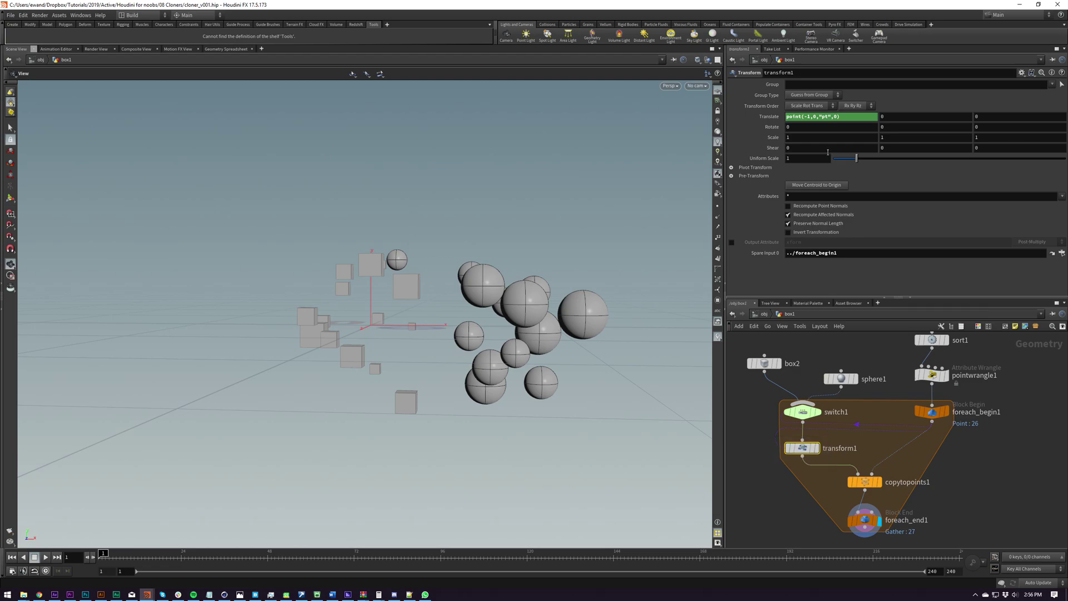
Toggle transform1's bypass repeatedly to compare its effect on the spheres, and delete the node
{"action": "left_click", "coordinate": [792, 448]}
{"action": "left_click", "coordinate": [791, 448]}
{"action": "left_click", "coordinate": [792, 448]}
{"action": "left_click", "coordinate": [792, 448]}
{"action": "left_click", "coordinate": [792, 447]}
{"action": "left_click", "coordinate": [792, 448]}
{"action": "left_click", "coordinate": [792, 447]}
{"action": "key", "text": "b"}
{"action": "key", "text": "b"}
{"action": "key", "text": "b"}
{"action": "key", "text": "b"}
{"action": "key", "text": "b"}
{"action": "key", "text": "Delete"}
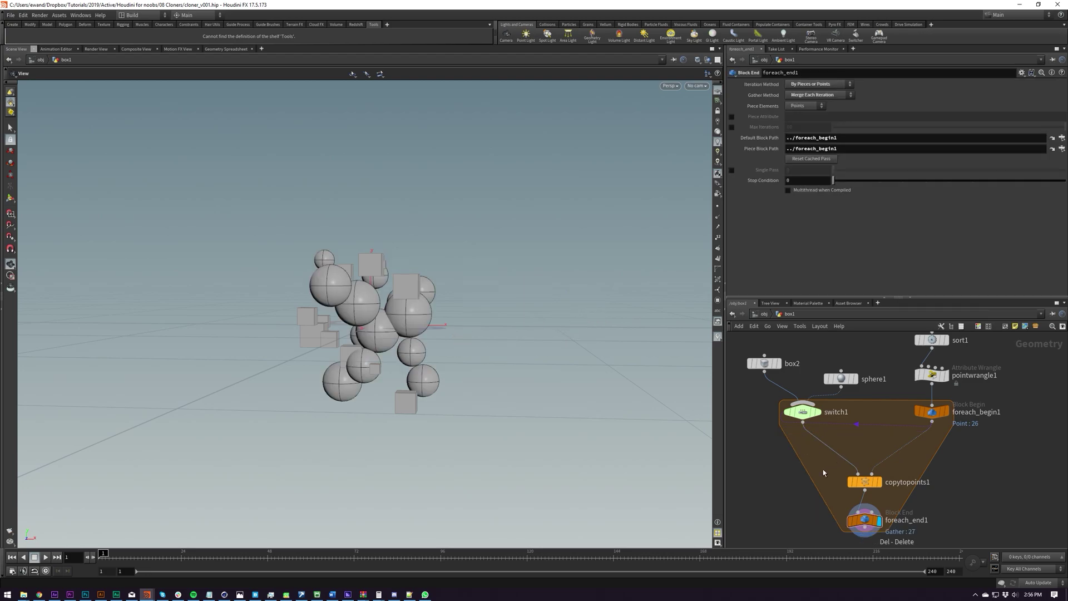
Lay out the network automatically and add a Compiled Block beside the for-each loop
{"action": "key", "text": "l"}
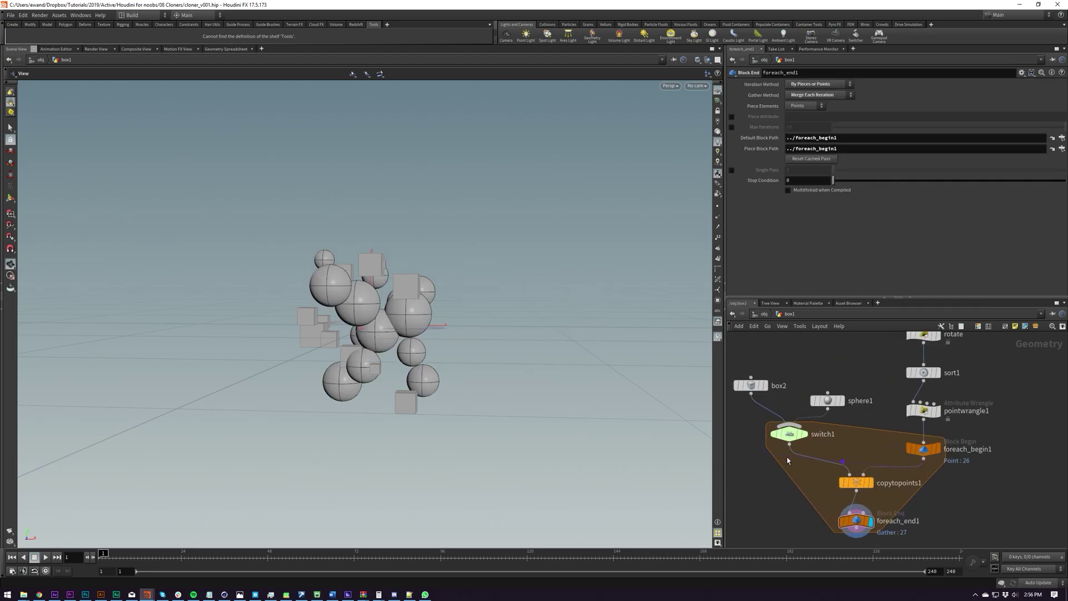
{"action": "middle_click_drag", "start_coordinate": [788, 459], "coordinate": [793, 490]}
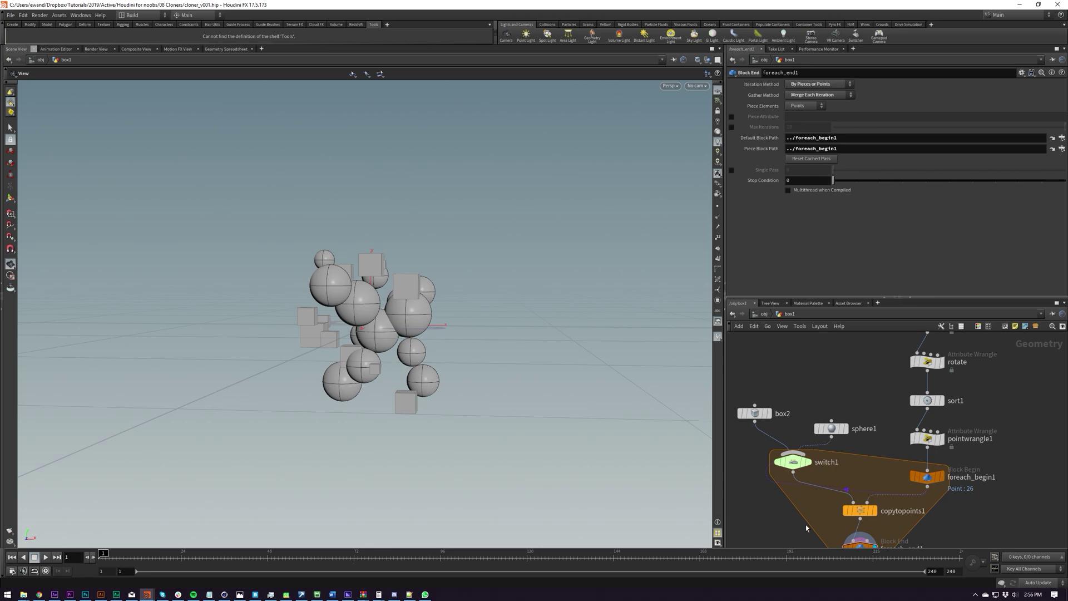
{"action": "key", "text": "f"}
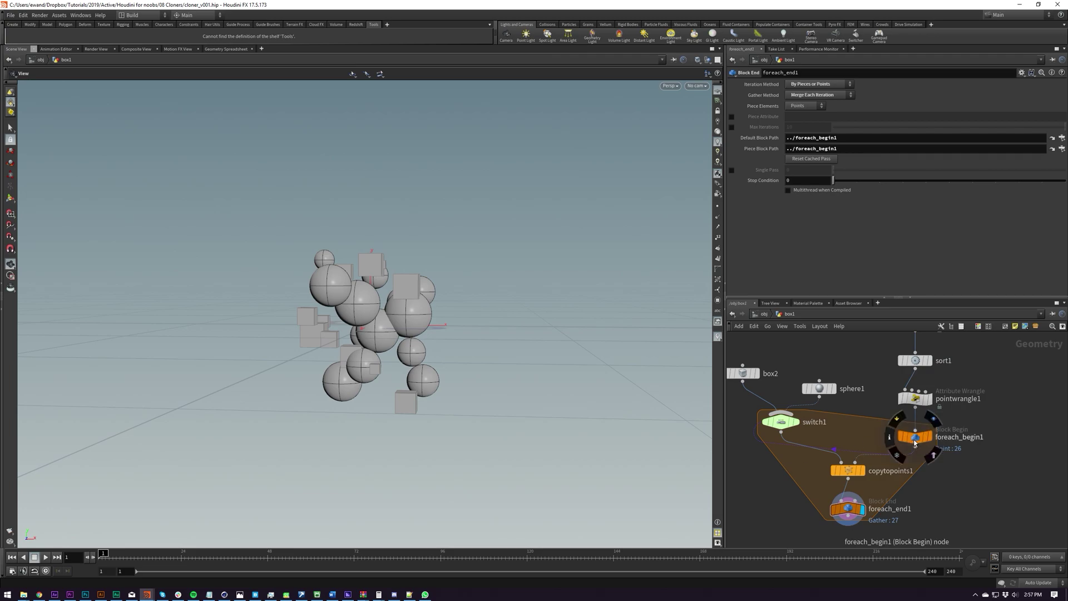
{"action": "left_click_drag", "start_coordinate": [915, 437], "coordinate": [914, 422], "text": "shift"}
{"action": "key", "text": "Tab"}
{"action": "type", "text": "compi"}
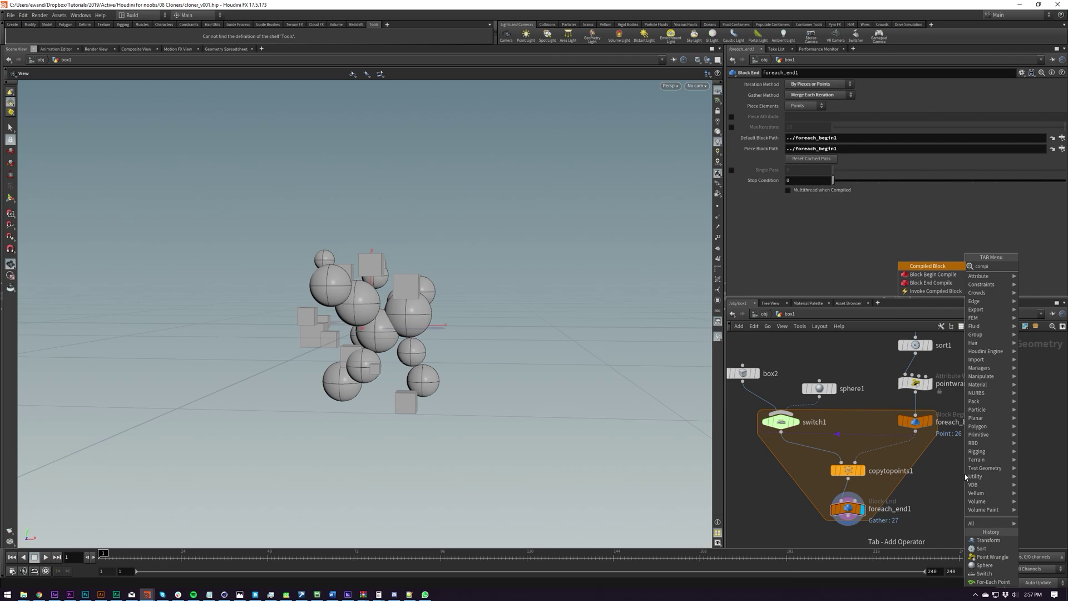
{"action": "key", "text": "Return"}
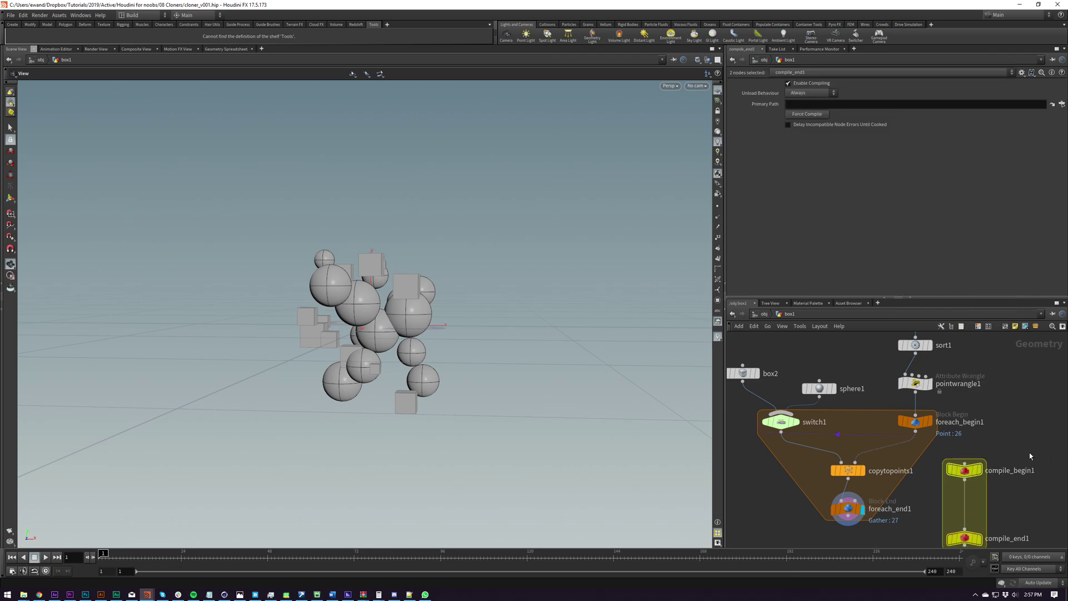
Insert compile_begin1 between pointwrangle1 and foreach_begin1, and connect compile_end1 after foreach_end1
{"action": "left_click", "coordinate": [932, 433]}
{"action": "middle_click_drag", "start_coordinate": [958, 503], "coordinate": [963, 468]}
{"action": "key", "text": "ctrl+z"}
{"action": "left_click_drag", "start_coordinate": [938, 449], "coordinate": [891, 384]}
{"action": "middle_click_drag", "start_coordinate": [912, 423], "coordinate": [912, 372]}
{"action": "left_click_drag", "start_coordinate": [928, 487], "coordinate": [810, 496]}
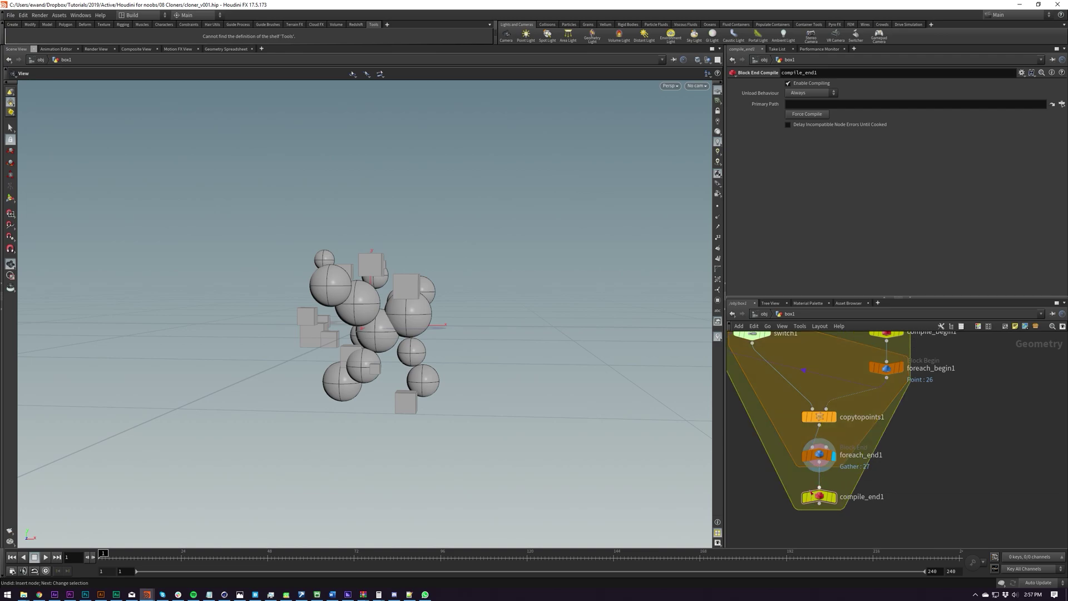
Check foreach_end1's parameters and make compile_end1 the displayed node
{"action": "left_click", "coordinate": [862, 449]}
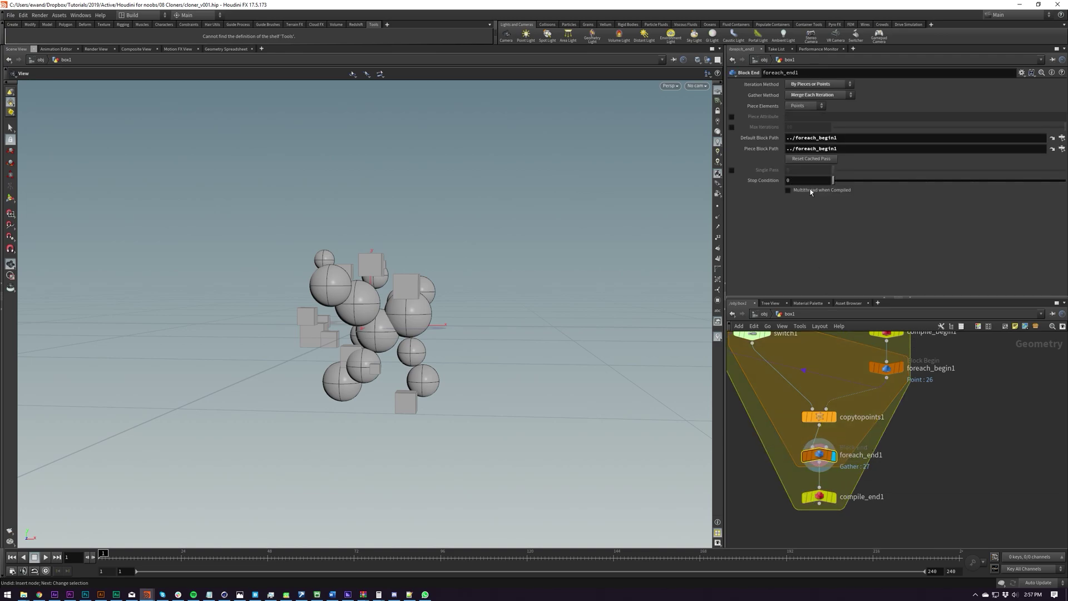
{"action": "left_click", "coordinate": [819, 497]}
{"action": "scroll", "coordinate": [890, 501], "scroll_direction": "down", "scroll_amount": 3}
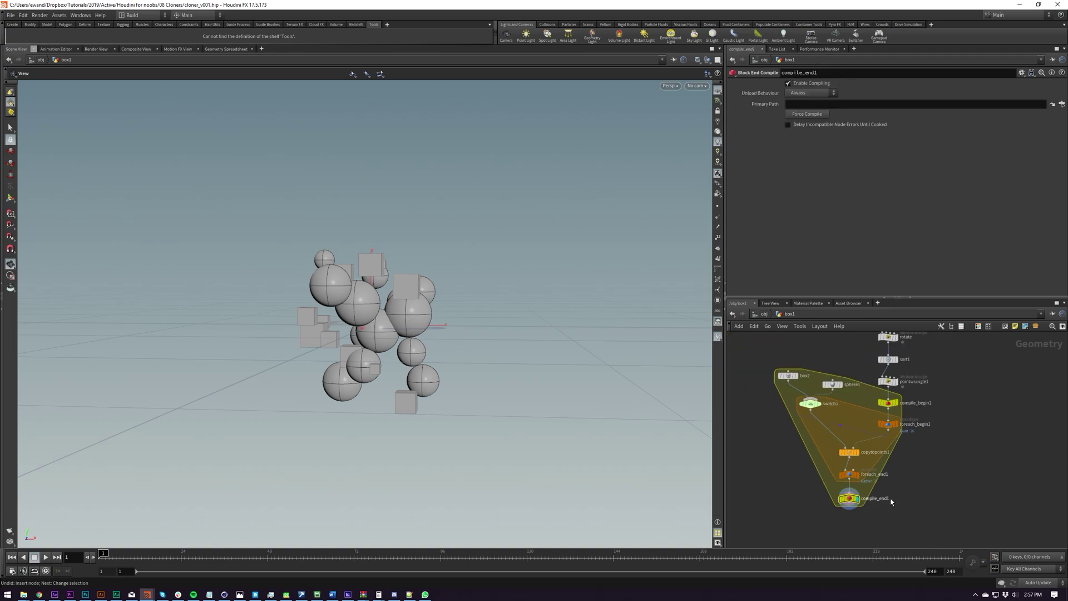
{"action": "scroll", "coordinate": [860, 479], "scroll_direction": "up", "scroll_amount": 4}
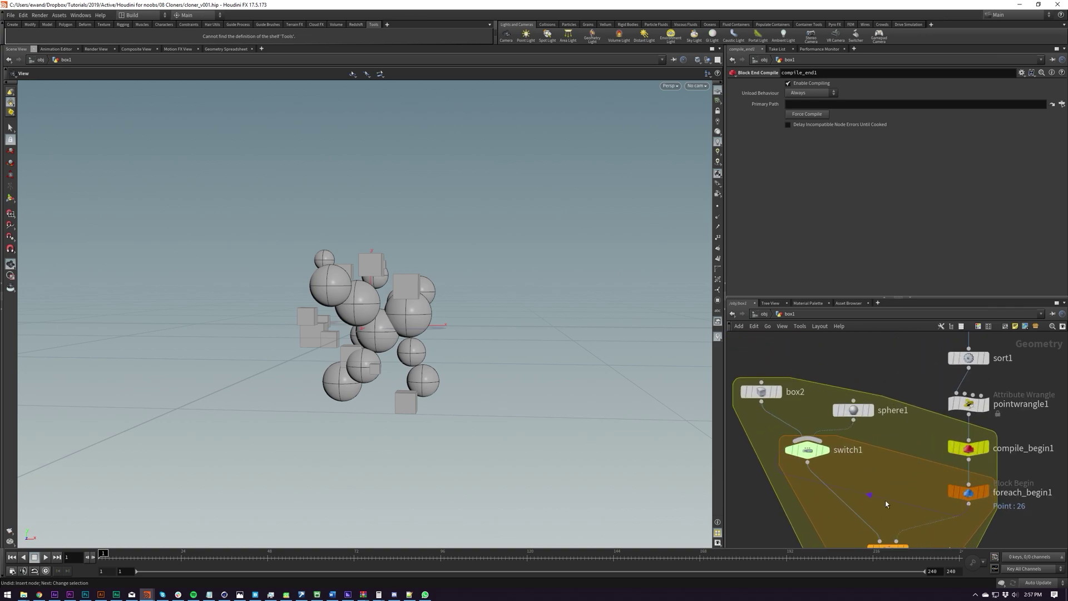
{"action": "middle_click_drag", "start_coordinate": [985, 471], "coordinate": [1014, 481]}
{"action": "key", "text": "Tab"}
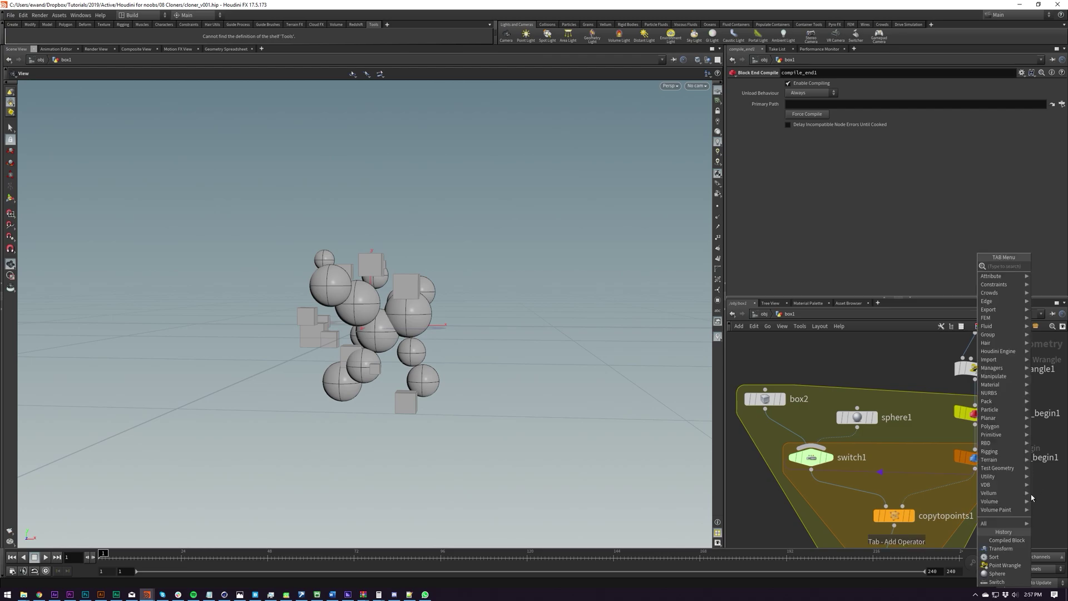
{"action": "type", "text": "null"}
{"action": "key", "text": "Return"}
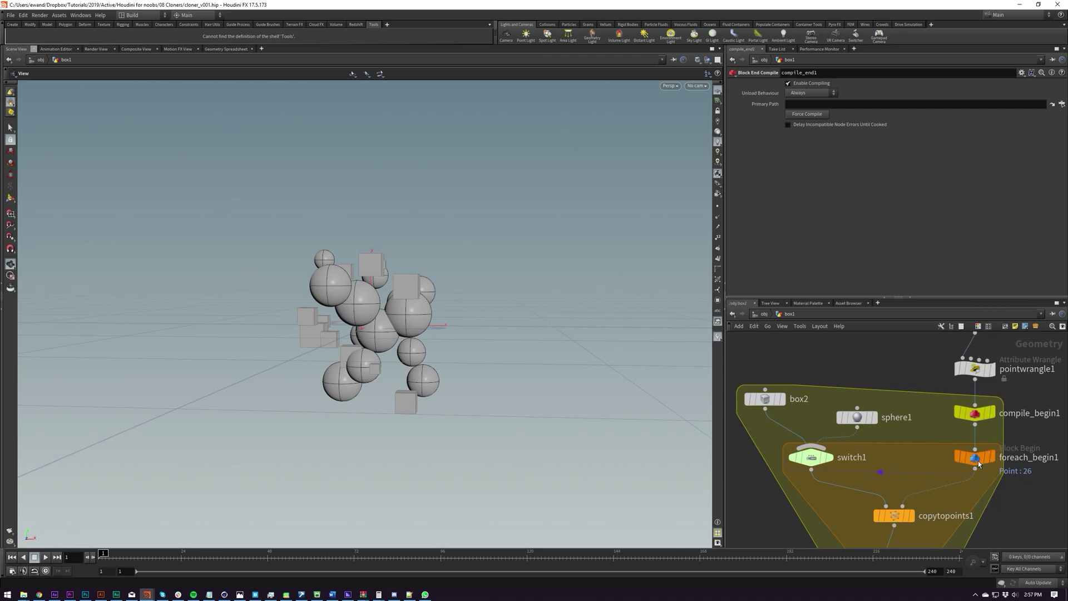
Duplicate compile_begin1 with foreach_begin1 and set the copied foreach_begin2's Method to fetch the input
{"action": "left_click", "coordinate": [905, 459]}
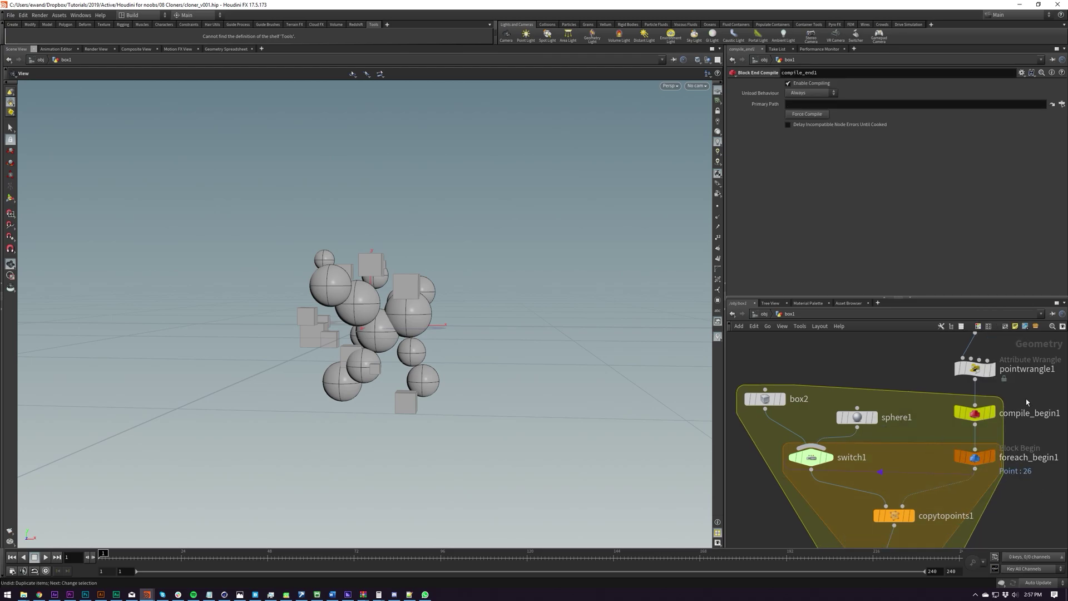
{"action": "left_click", "coordinate": [974, 413]}
{"action": "left_click", "coordinate": [903, 459]}
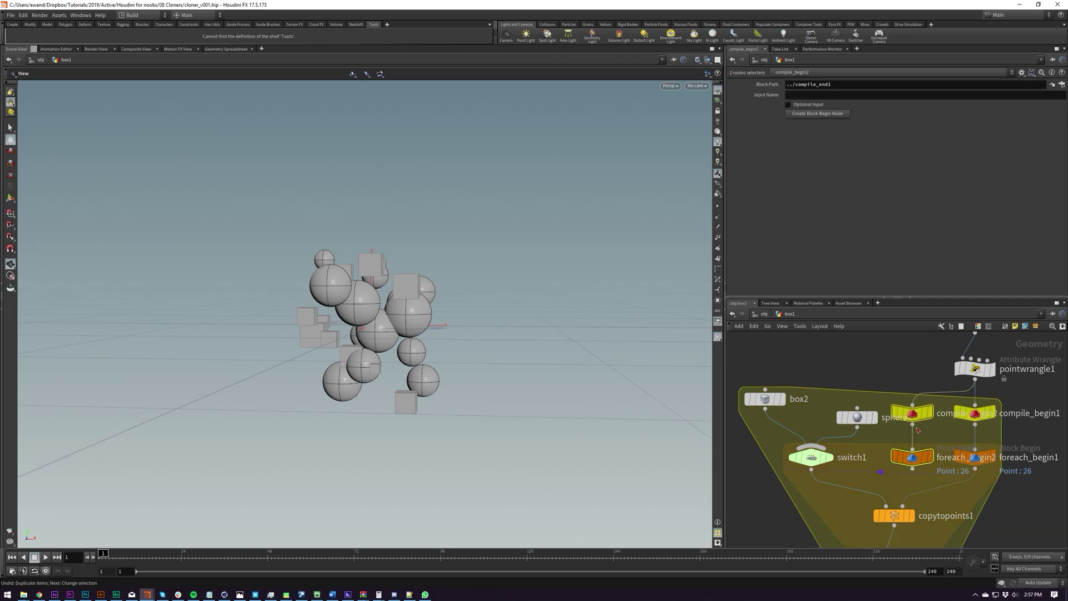
{"action": "left_click", "coordinate": [911, 462]}
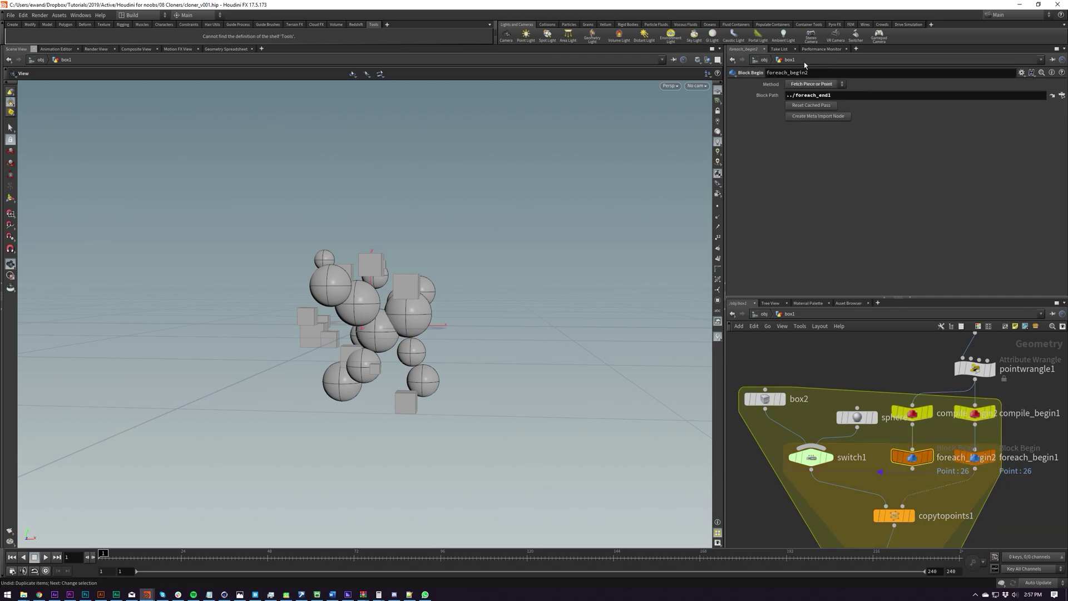
{"action": "left_click", "coordinate": [812, 84]}
{"action": "left_click", "coordinate": [815, 118]}
Place a compile begin and input-fetching for-each begin pair under both box2 and sphere1, feeding switch1, and lay out the network
{"action": "left_click_drag", "start_coordinate": [912, 365], "coordinate": [871, 485]}
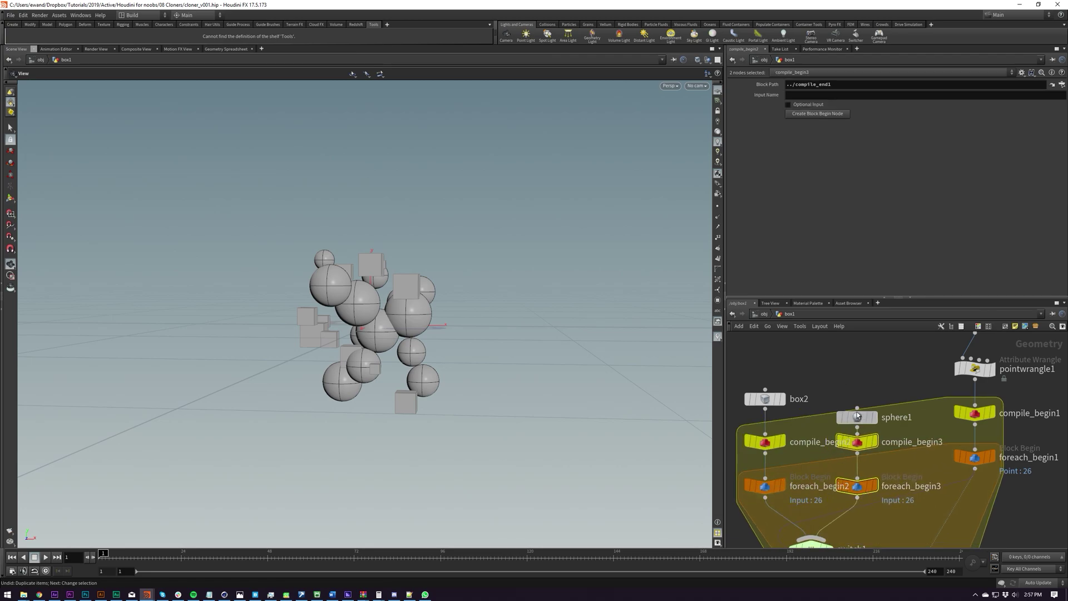
{"action": "scroll", "coordinate": [878, 439], "scroll_direction": "down", "scroll_amount": 4}
{"action": "scroll", "coordinate": [901, 439], "scroll_direction": "up", "scroll_amount": 2}
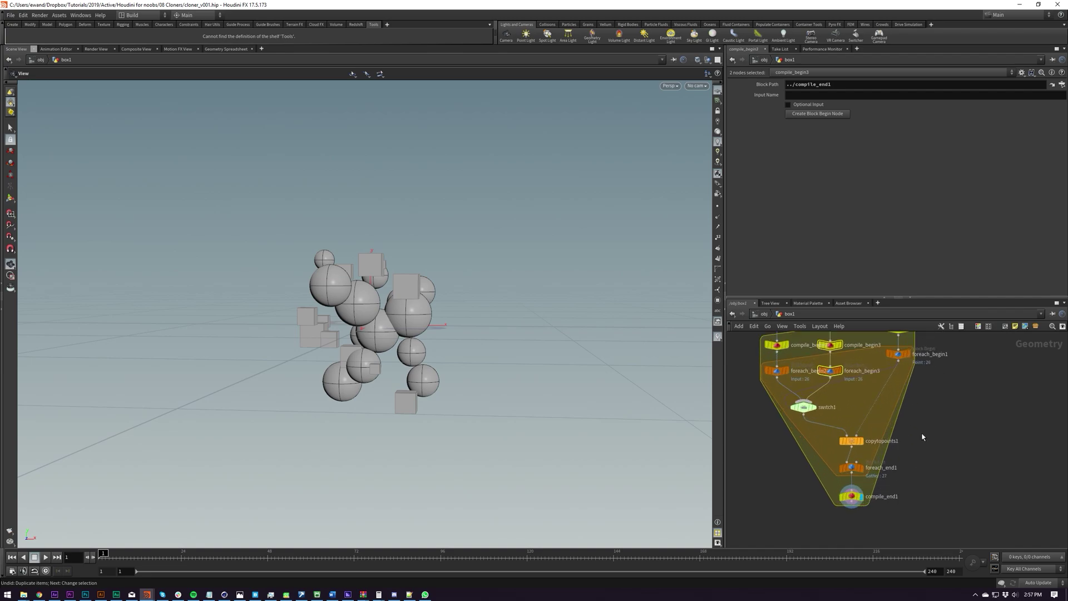
{"action": "left_click", "coordinate": [922, 437]}
{"action": "key", "text": "l"}
Set pointsfromvolume1's Point Separation to 0.05
{"action": "scroll", "coordinate": [928, 423], "scroll_direction": "down", "scroll_amount": 3}
{"action": "scroll", "coordinate": [936, 402], "scroll_direction": "up", "scroll_amount": 3}
{"action": "middle_click_drag", "start_coordinate": [936, 403], "coordinate": [925, 474]}
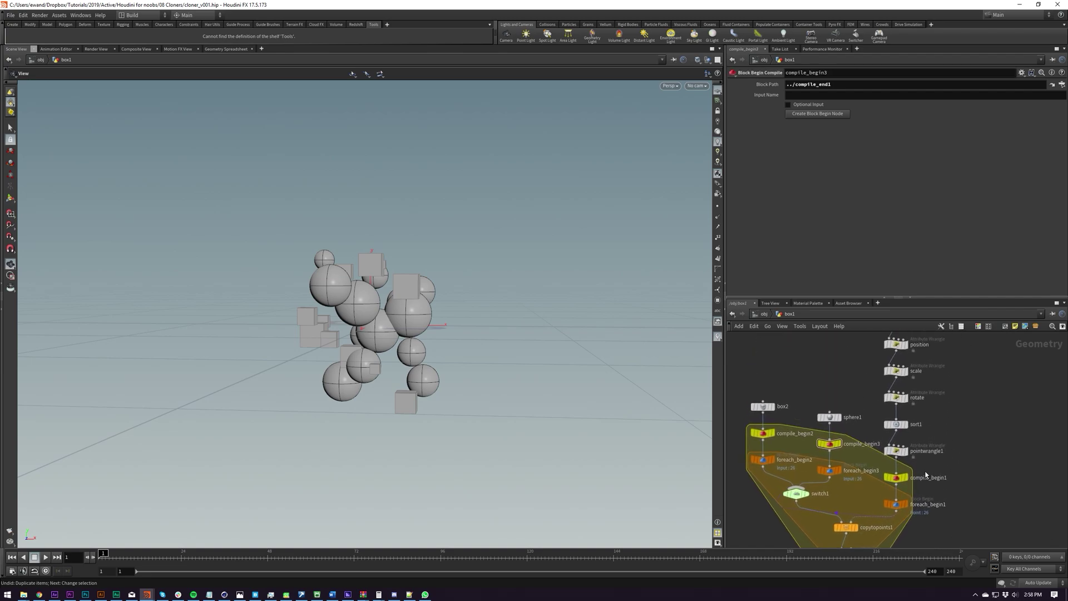
{"action": "middle_click_drag", "start_coordinate": [868, 311], "coordinate": [860, 412]}
{"action": "left_click", "coordinate": [890, 418]}
{"action": "left_click", "coordinate": [810, 129]}
{"action": "type", "text": "05"}
{"action": "key", "text": "Return"}
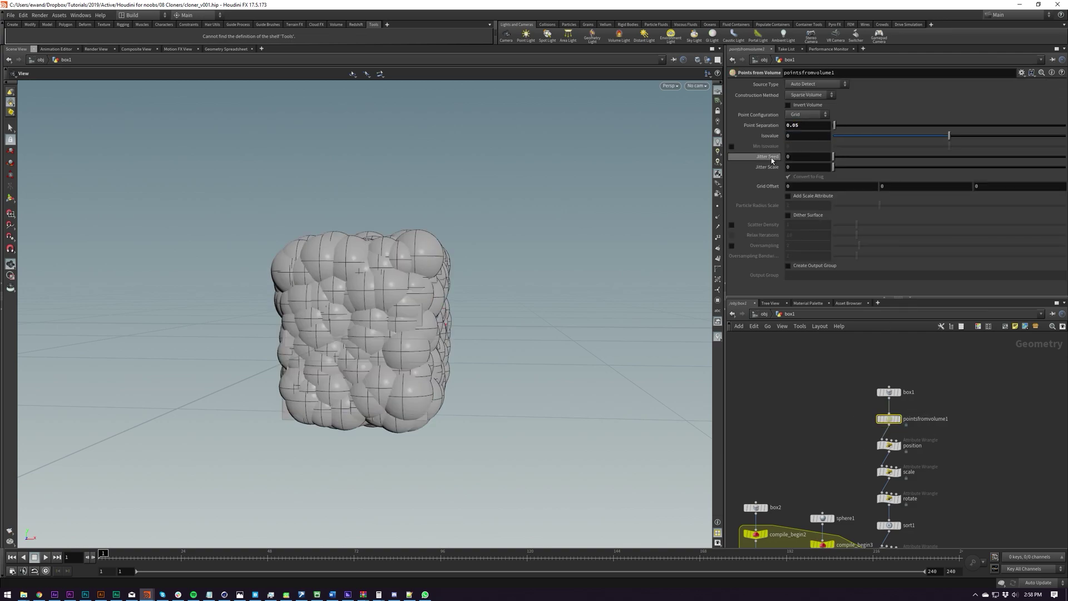
Set pointsfromvolume1's Point Separation to 0.01 and select compile_end1
{"action": "key", "text": "BackSpace"}
{"action": "type", "text": "1"}
{"action": "key", "text": "Return"}
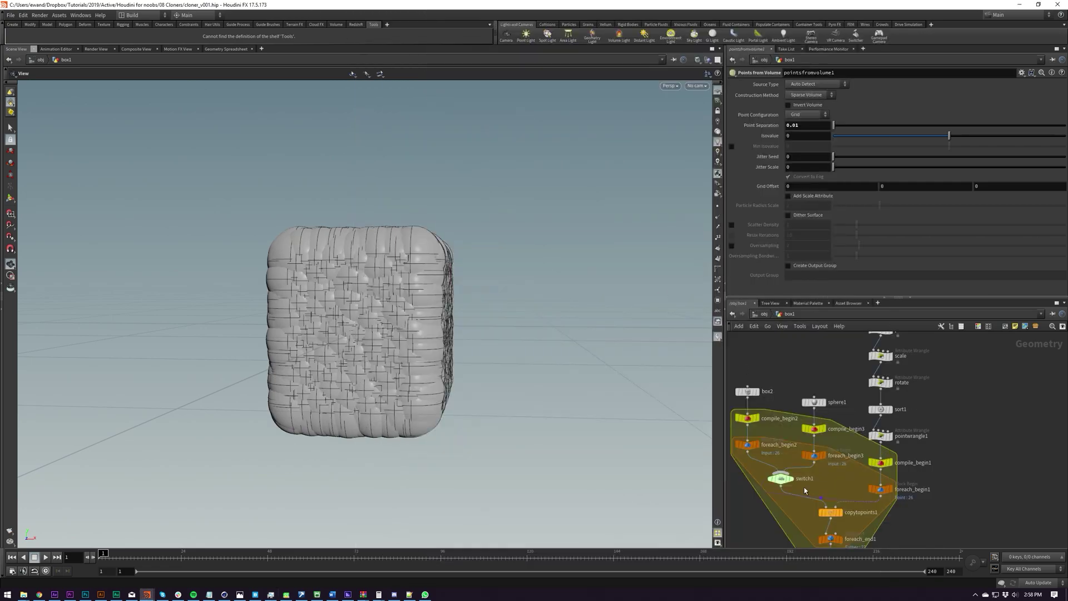
{"action": "middle_click_drag", "start_coordinate": [788, 502], "coordinate": [777, 469]}
{"action": "left_click_drag", "start_coordinate": [777, 469], "coordinate": [846, 497]}
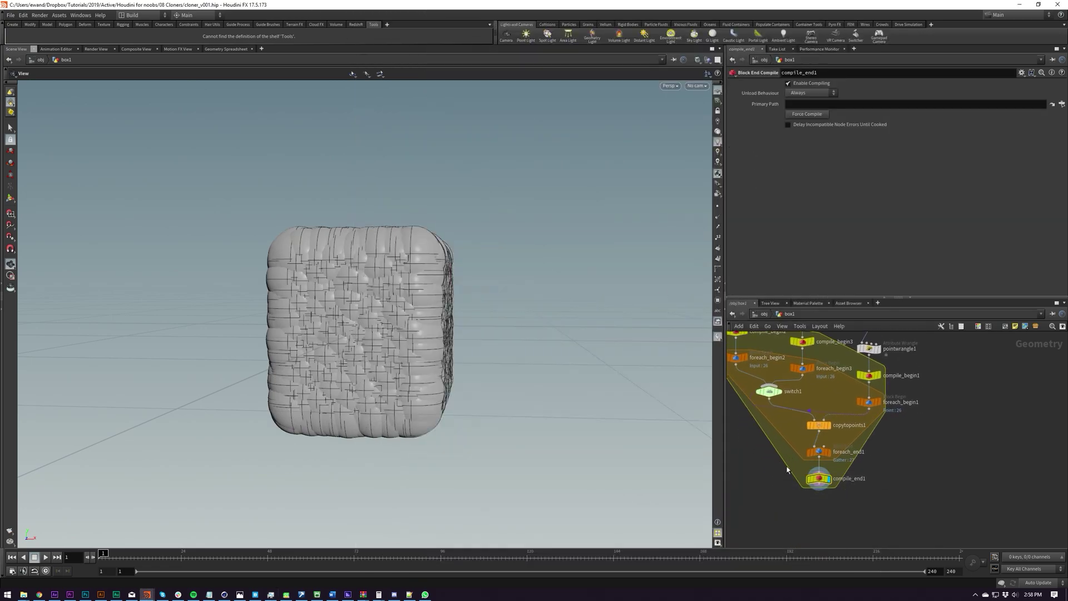
Cook the uncompiled loop by displaying foreach_end1, check the processor load in Task Manager, and cancel the cook
{"action": "mouse_move", "coordinate": [825, 454]}
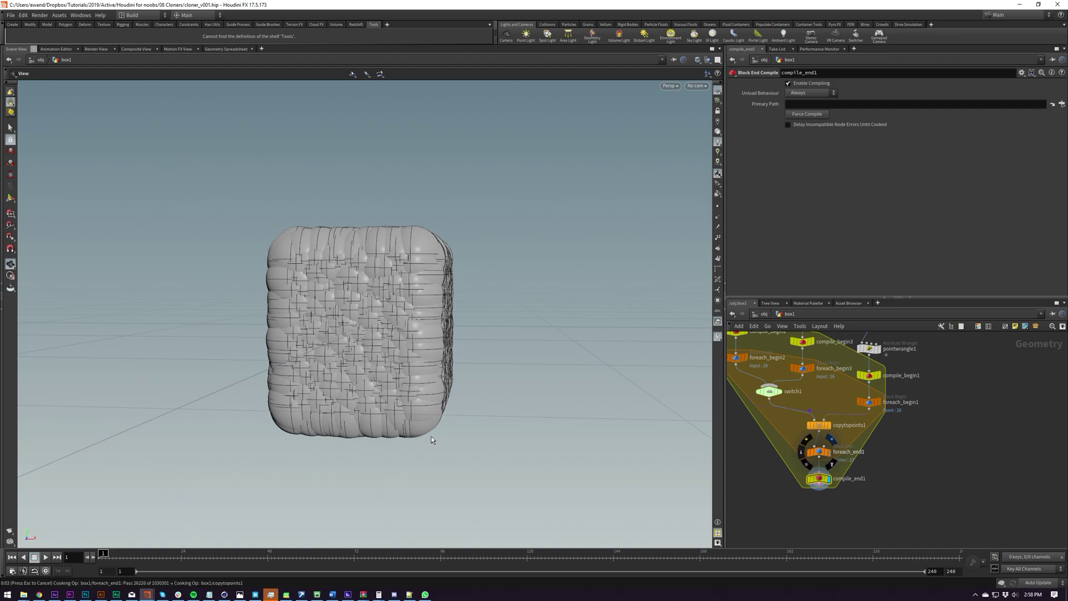
{"action": "left_click", "coordinate": [270, 594]}
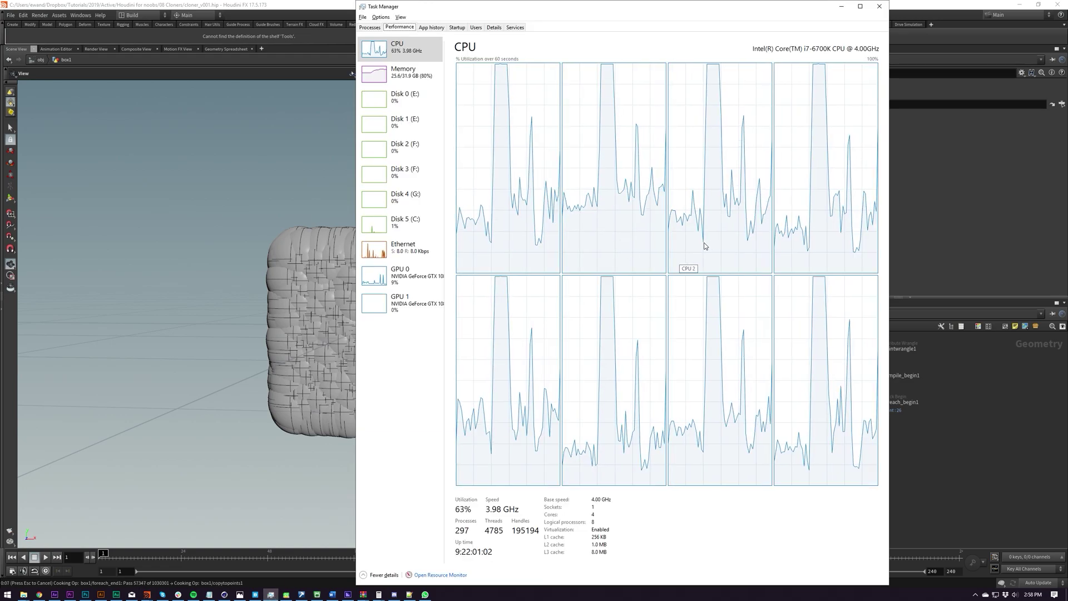
{"action": "left_click", "coordinate": [270, 594]}
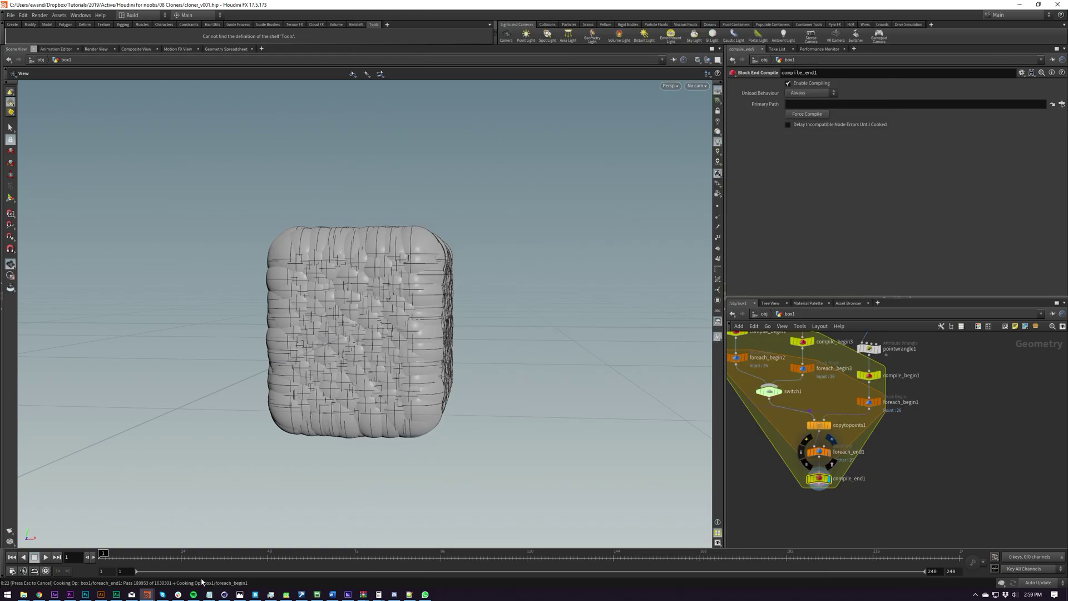
{"action": "key", "text": "Escape"}
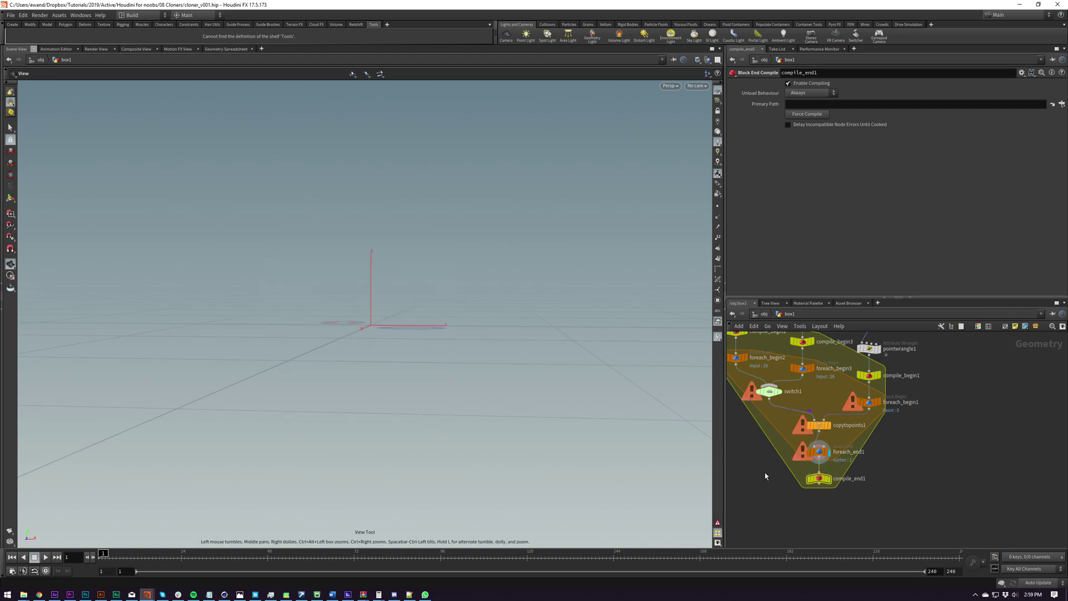
Display compile_end1 again and set the scene's update mode to Manual
{"action": "key", "text": "r"}
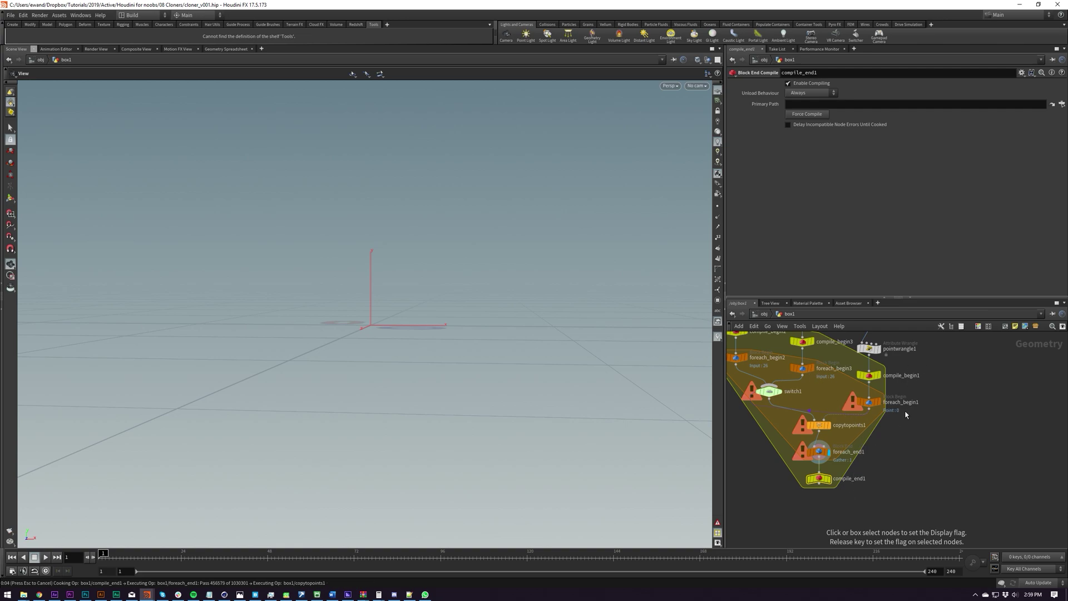
{"action": "key", "text": "r"}
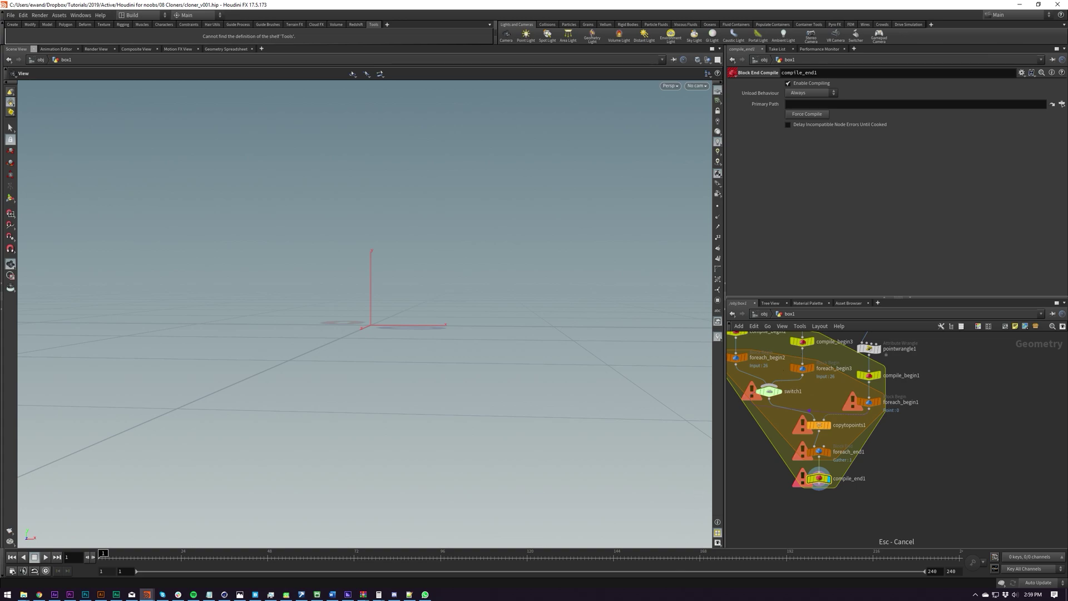
{"action": "left_click", "coordinate": [1037, 582]}
{"action": "left_click", "coordinate": [1038, 581]}
Review the block paths and methods of compile_begin3, foreach_end1 and foreach_begin3
{"action": "middle_click_drag", "start_coordinate": [975, 409], "coordinate": [941, 463]}
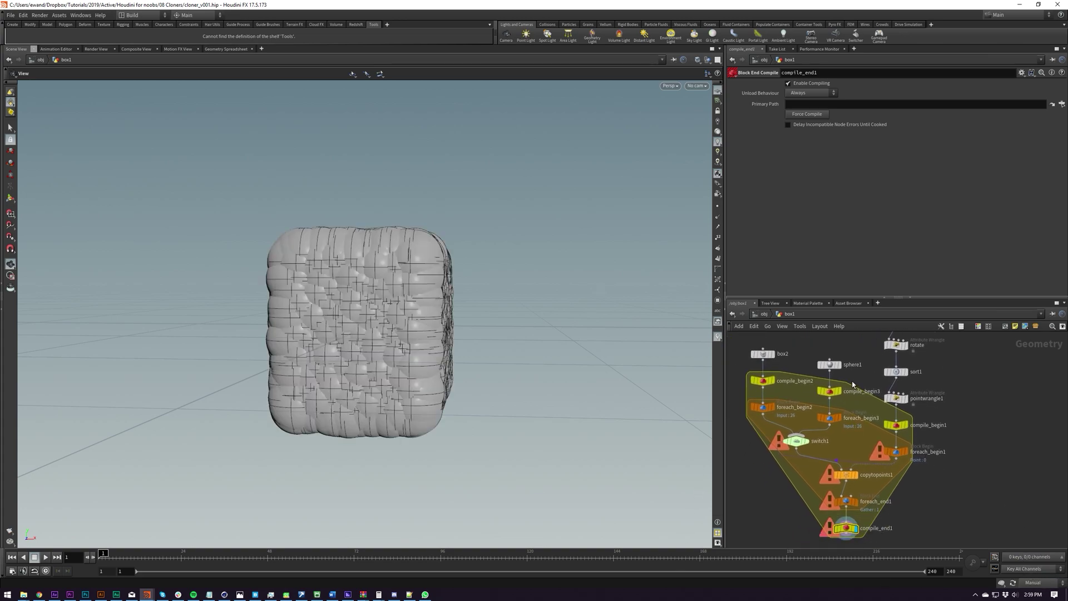
{"action": "left_click", "coordinate": [830, 391]}
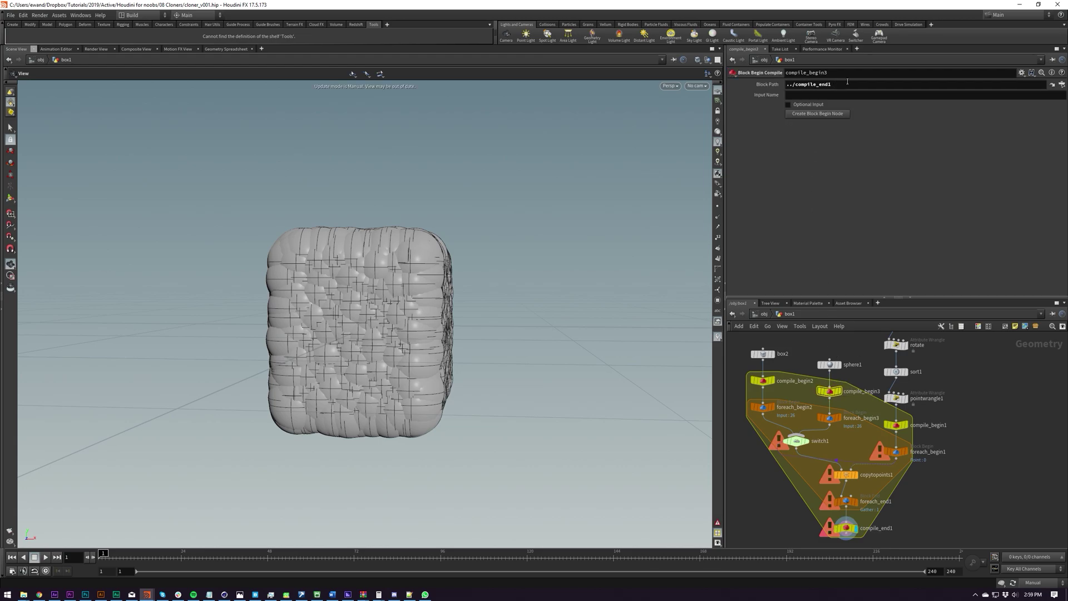
{"action": "mouse_move", "coordinate": [911, 527]}
{"action": "middle_mouse_down"}
{"action": "mouse_move", "coordinate": [906, 466]}
{"action": "mouse_move", "coordinate": [893, 493]}
{"action": "mouse_move", "coordinate": [900, 527]}
{"action": "middle_mouse_up"}
{"action": "left_click", "coordinate": [855, 507]}
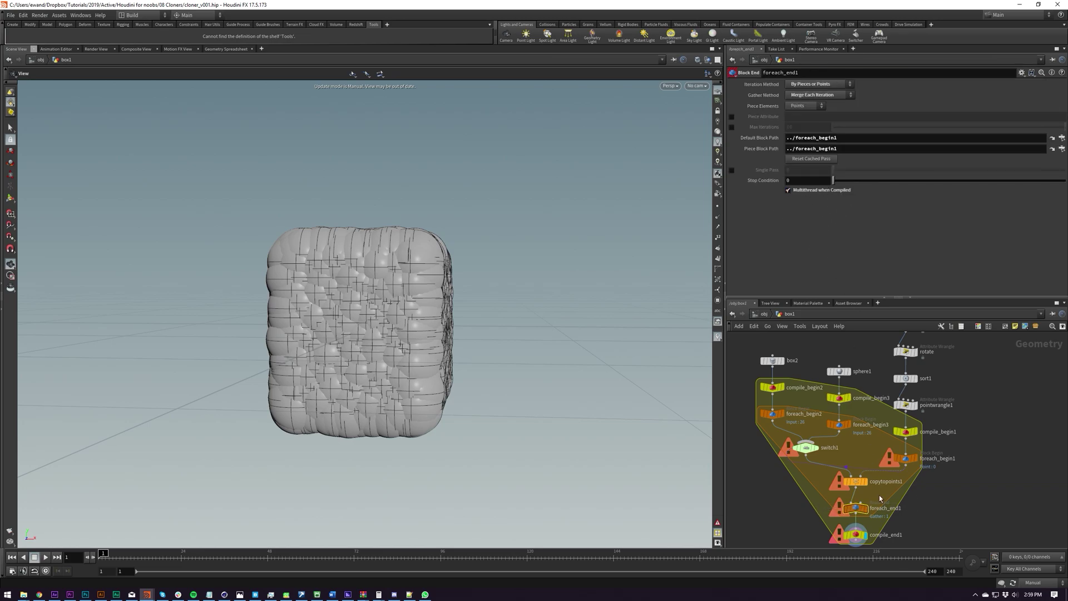
{"action": "left_click", "coordinate": [838, 425]}
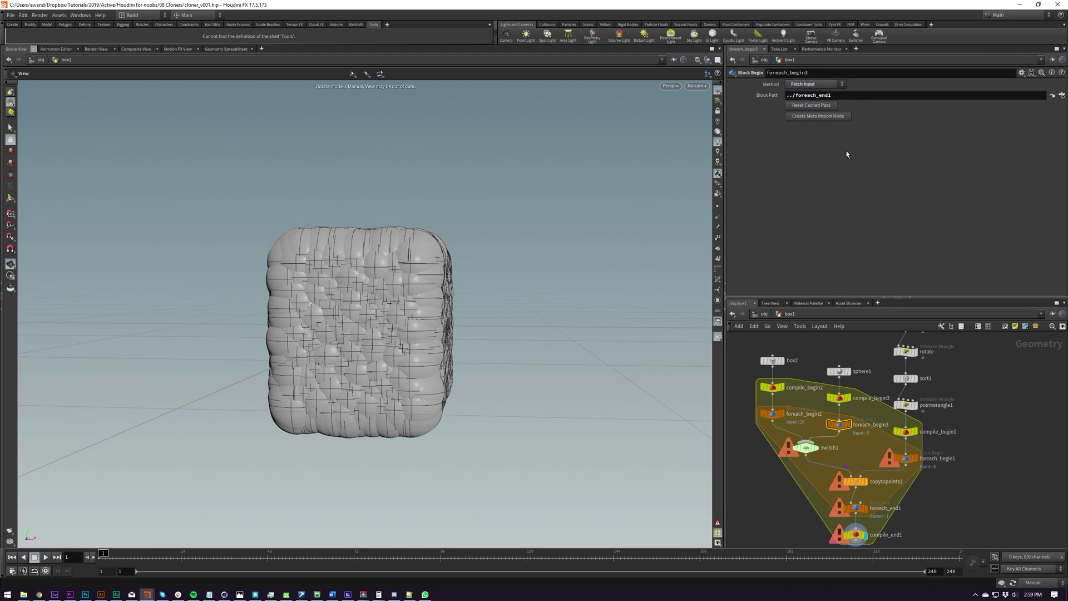
Lay out the network with the box, sphere and point branches aligned, and select switch1 to show its input expression
{"action": "left_click", "coordinate": [905, 461]}
{"action": "mouse_move", "coordinate": [904, 462]}
{"action": "key", "text": "ctrl+z"}
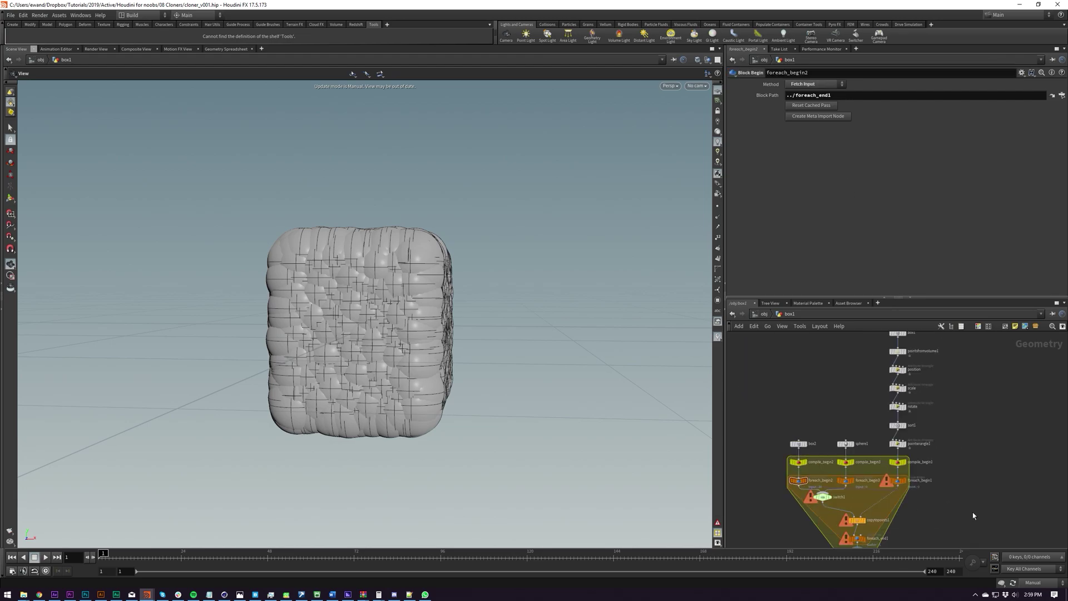
{"action": "scroll", "coordinate": [972, 511], "scroll_direction": "up", "scroll_amount": 2}
{"action": "scroll", "coordinate": [922, 469], "scroll_direction": "up", "scroll_amount": 2}
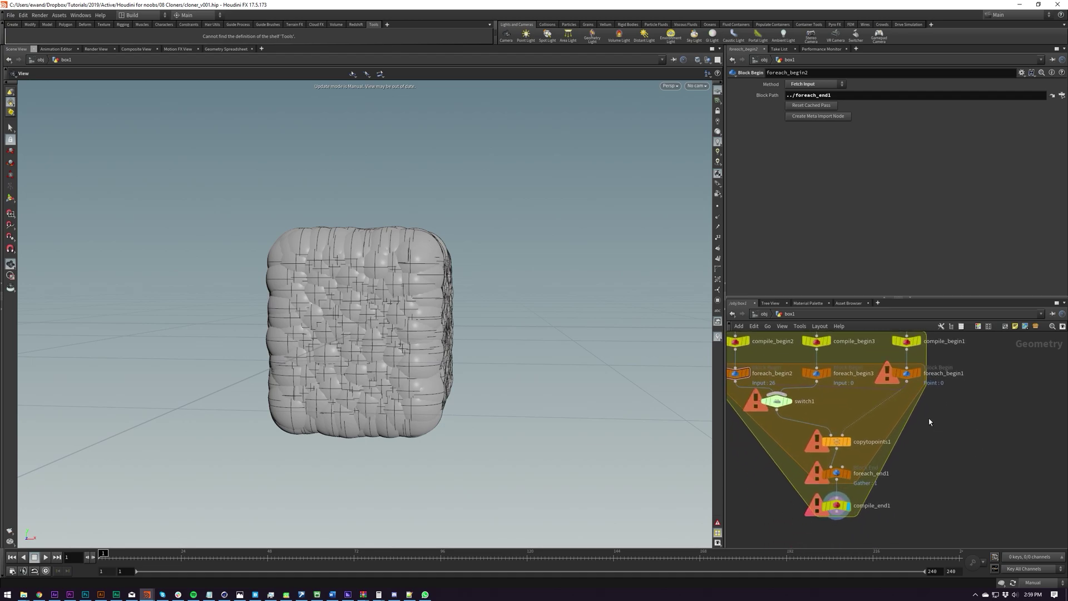
{"action": "key", "text": "ctrl+z"}
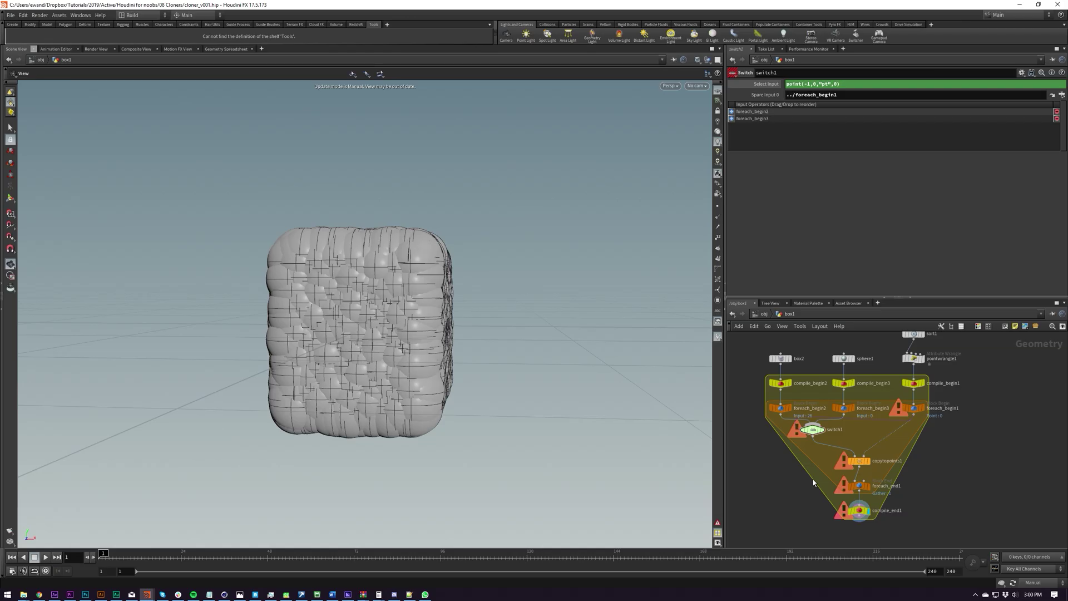